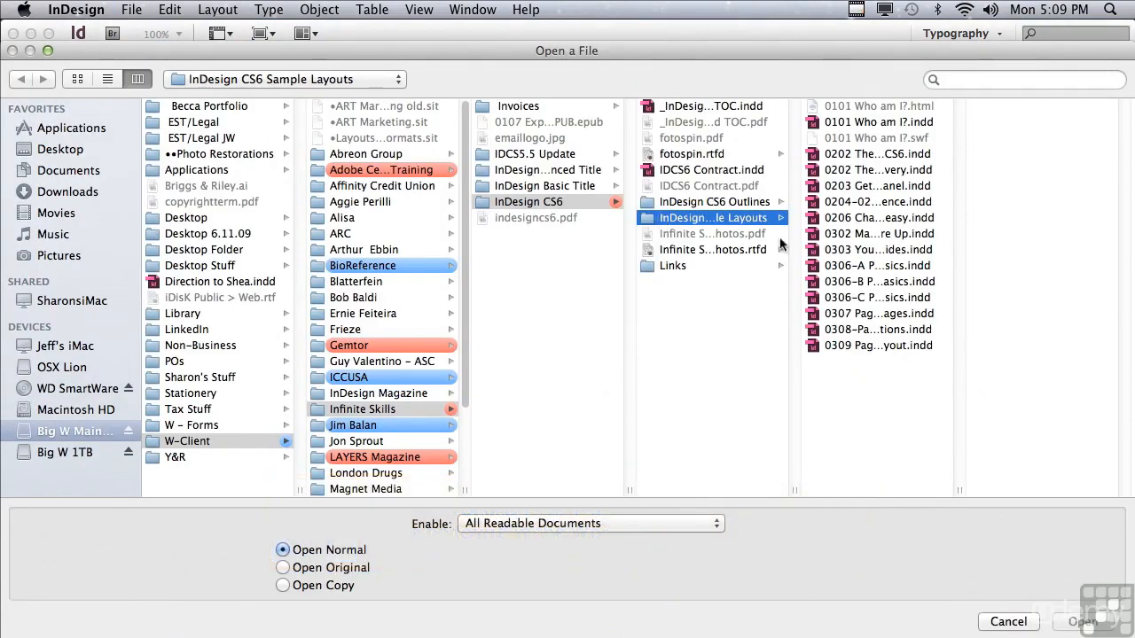
Step: Open the document 0303 Your Guide to Ruler Guides.indd from the InDesign CS6 Sample Layouts folder
click(835, 253)
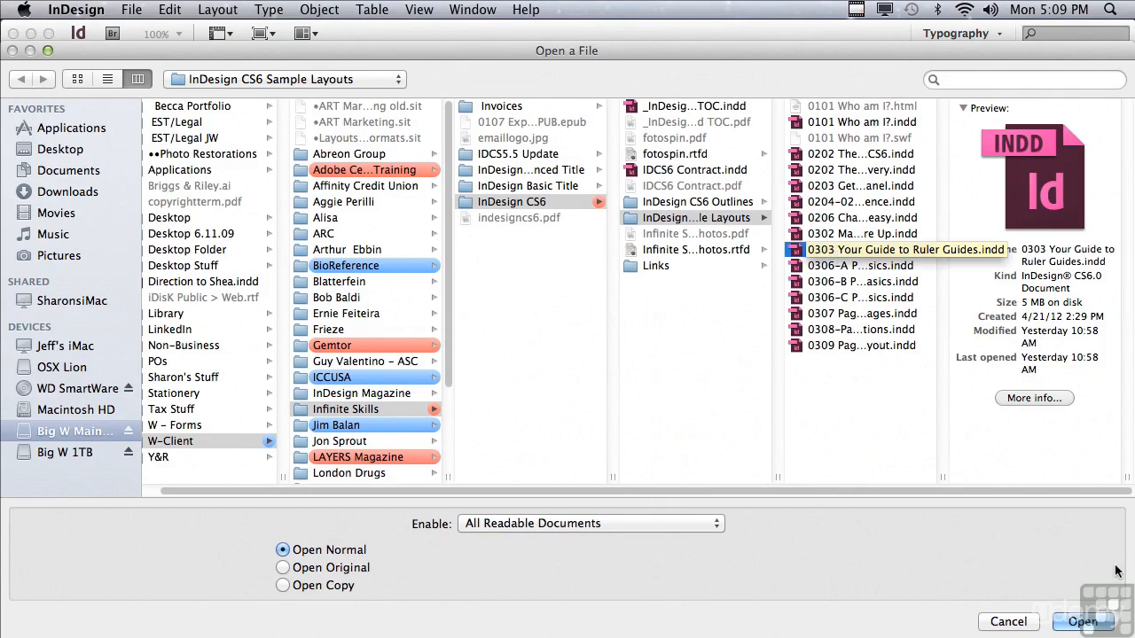
click(1096, 623)
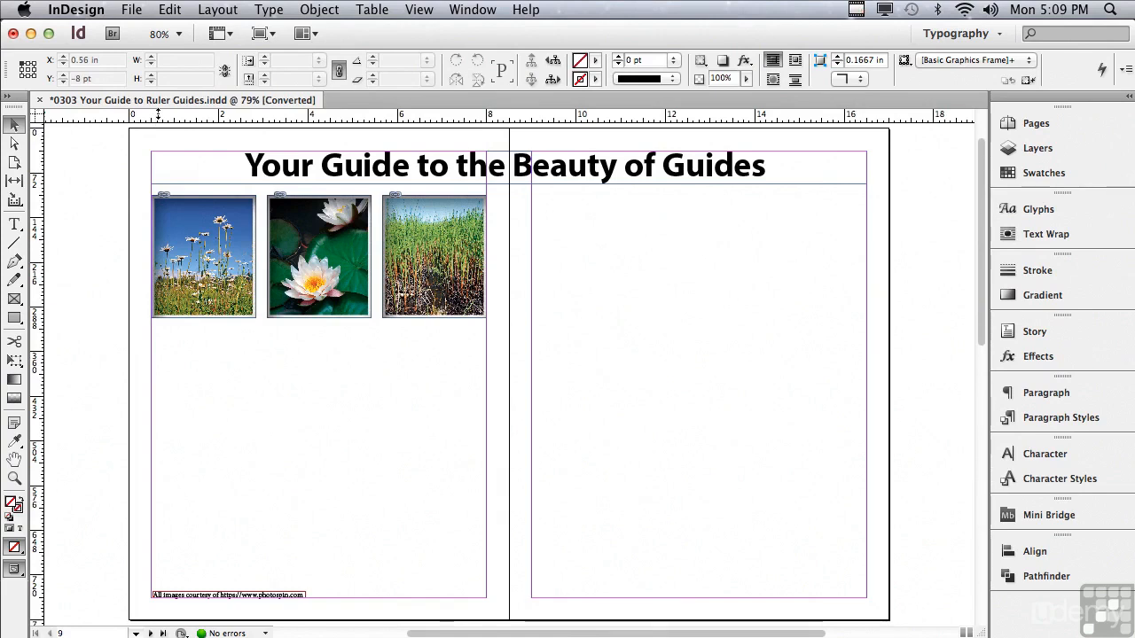
Step: Add left-page ruler guides: horizontal at Y 396 pt and 108 pt, vertical at about X 1.48 in and 2.8333 in
drag(157, 114, 156, 374)
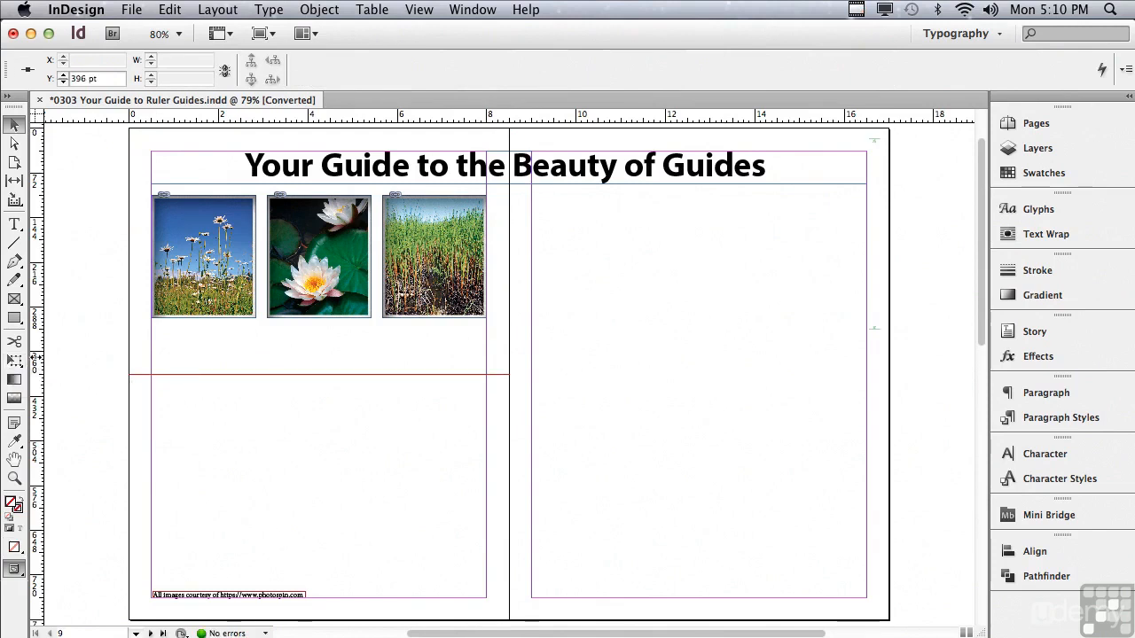
drag(36, 361, 195, 382)
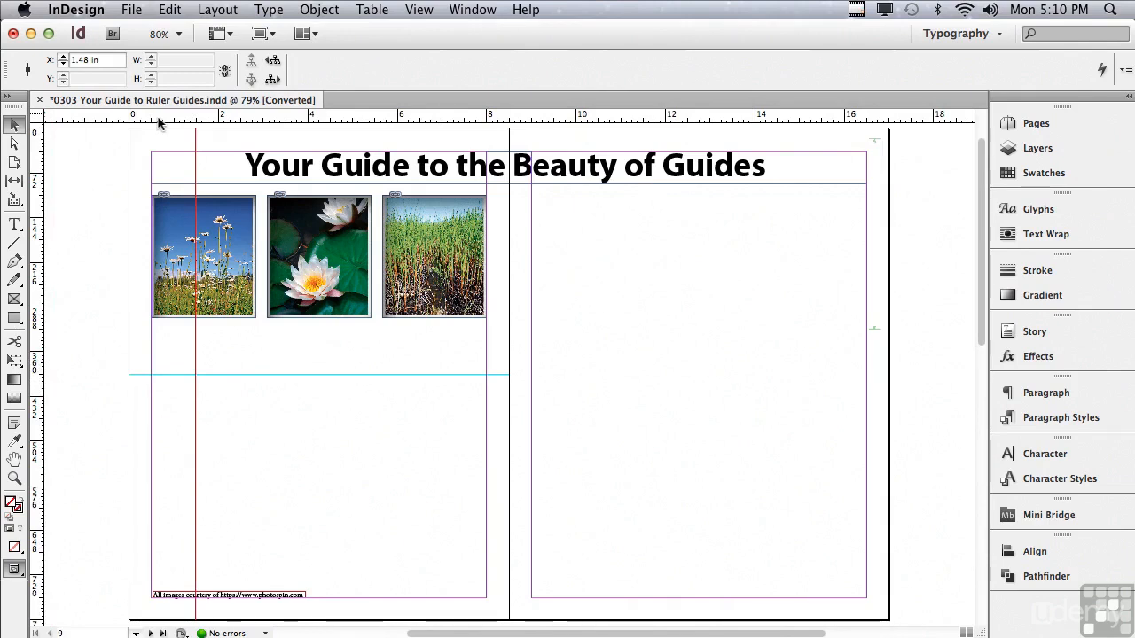
drag(160, 122, 153, 195)
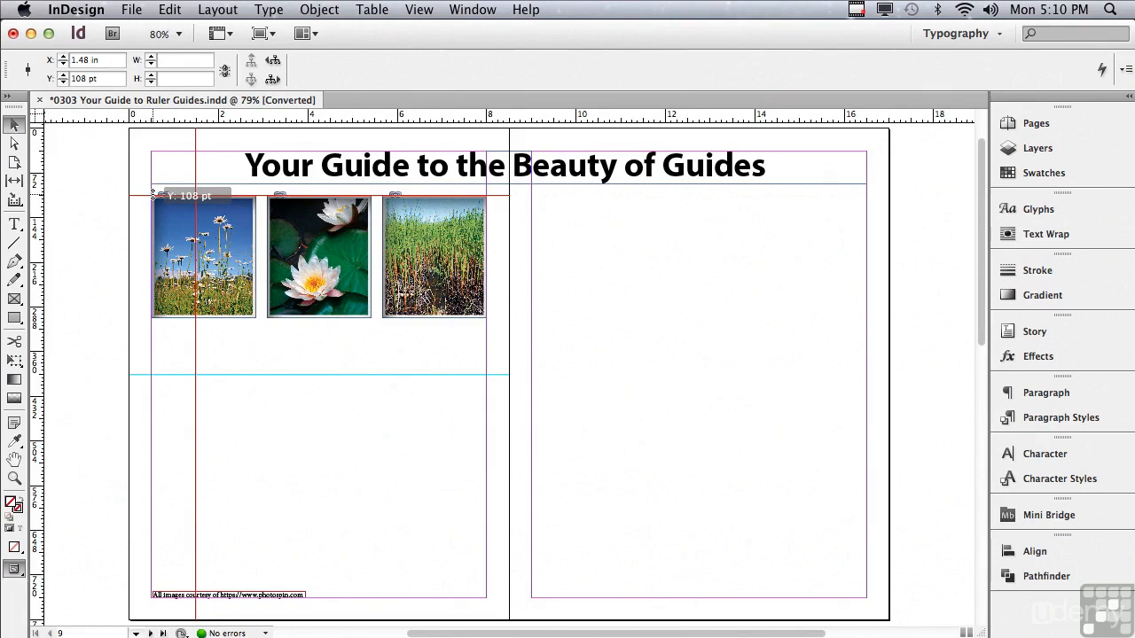
drag(153, 195, 152, 195)
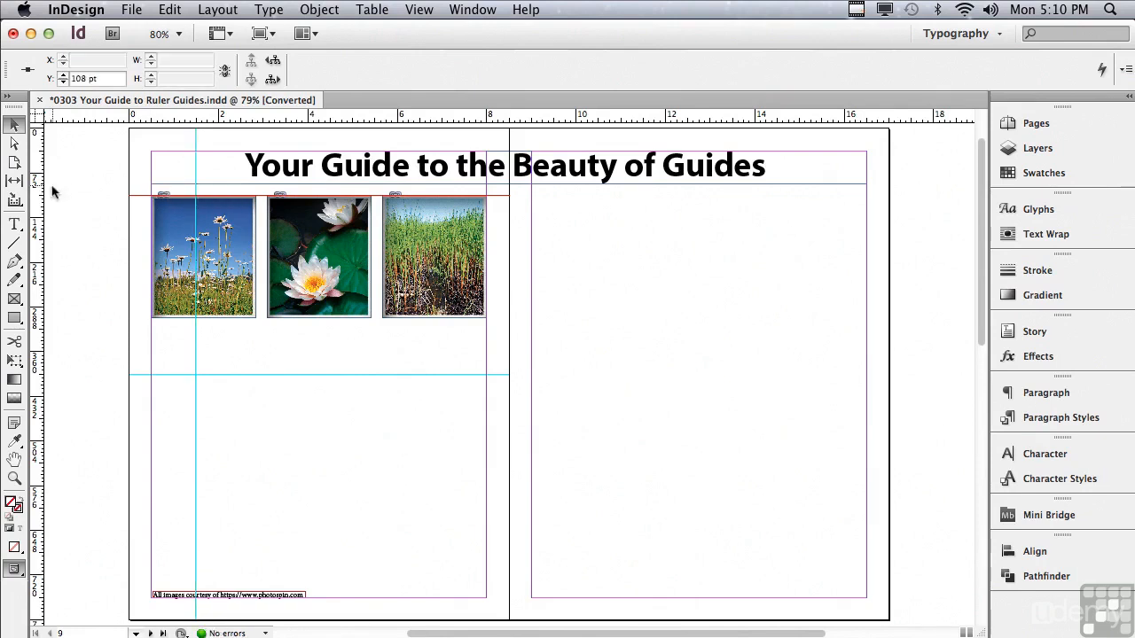
drag(35, 190, 256, 197)
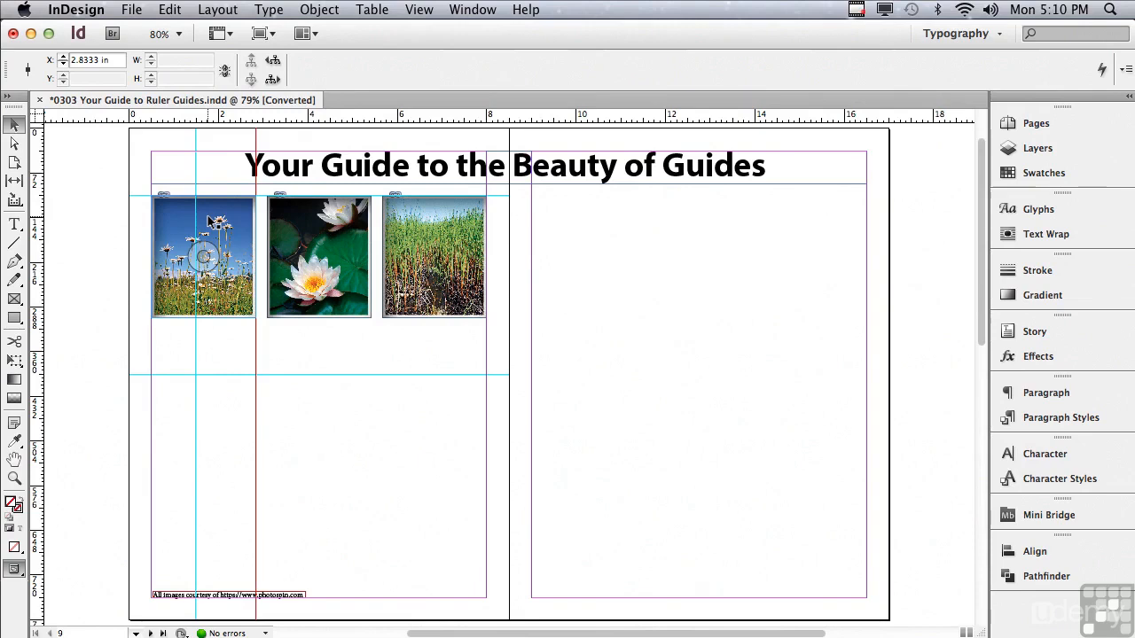
Step: Try snapping the reeds photo down to the guide at 396 pt, and return it to Y 108 pt
click(434, 257)
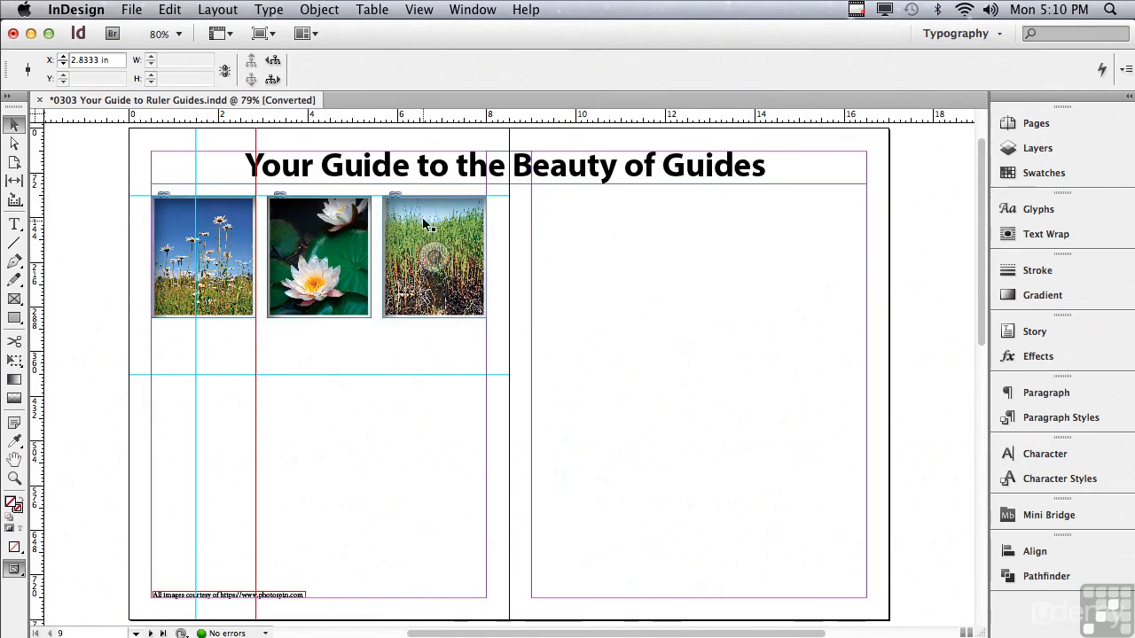
mouse_move(424, 221)
mouse_down()
mouse_move(387, 423)
mouse_move(405, 400)
mouse_move(422, 400)
mouse_move(422, 221)
mouse_up()
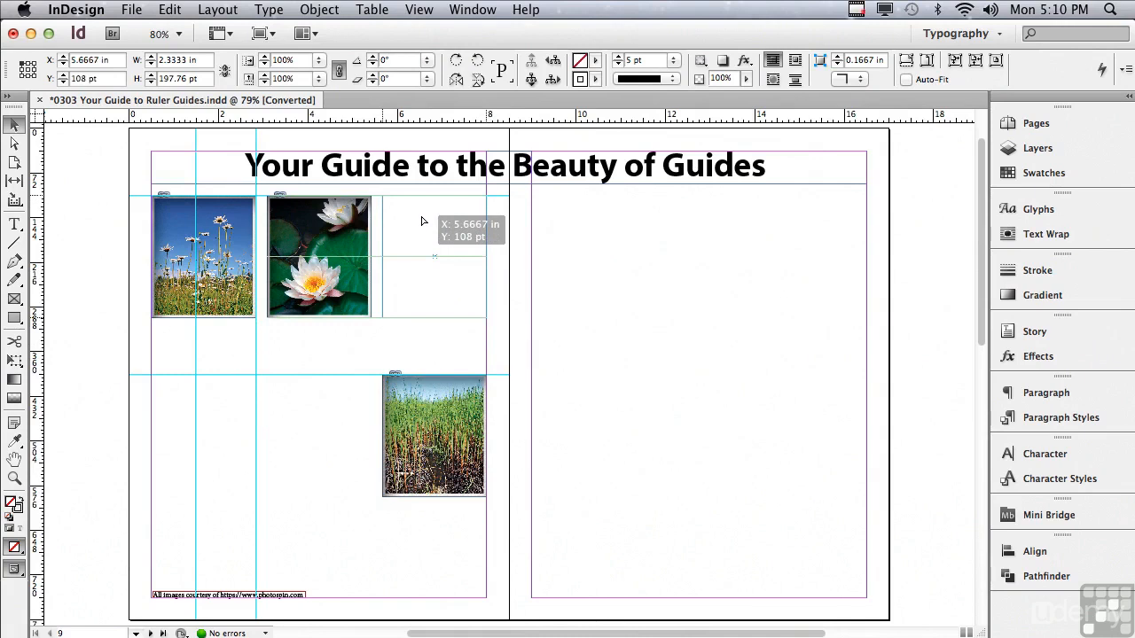
drag(423, 221, 423, 221)
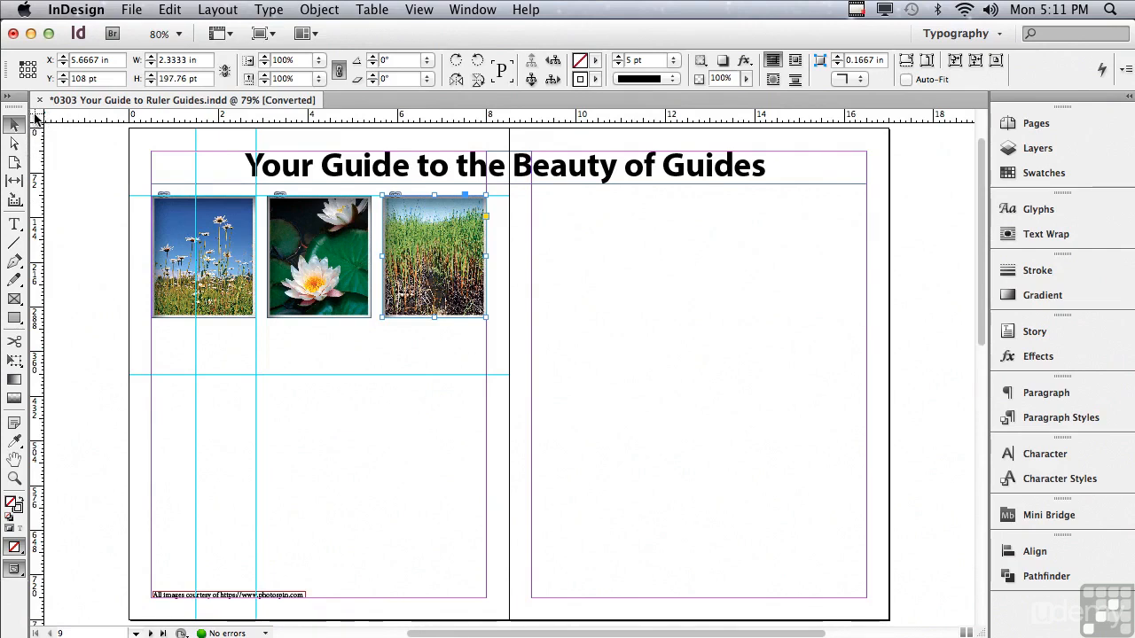
Step: Add crossing guides at the water-lily photo's lower-right corner, X 5.4167 in and Y 305.76 pt, plus a left-page guide at Y 548 pt
drag(35, 117, 372, 321)
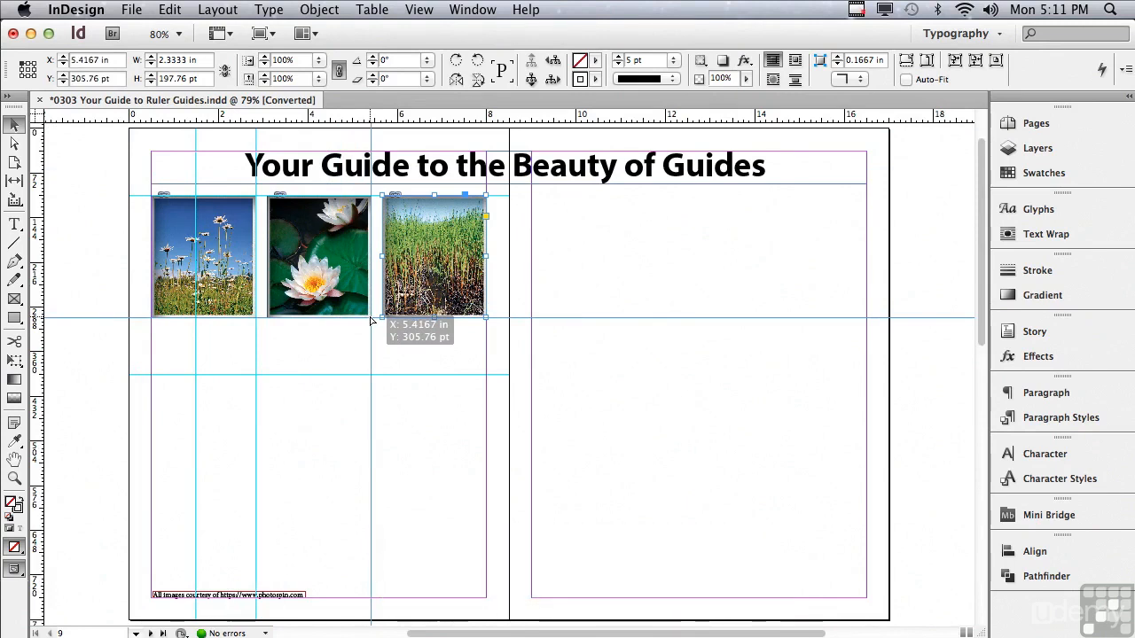
drag(370, 317, 370, 318)
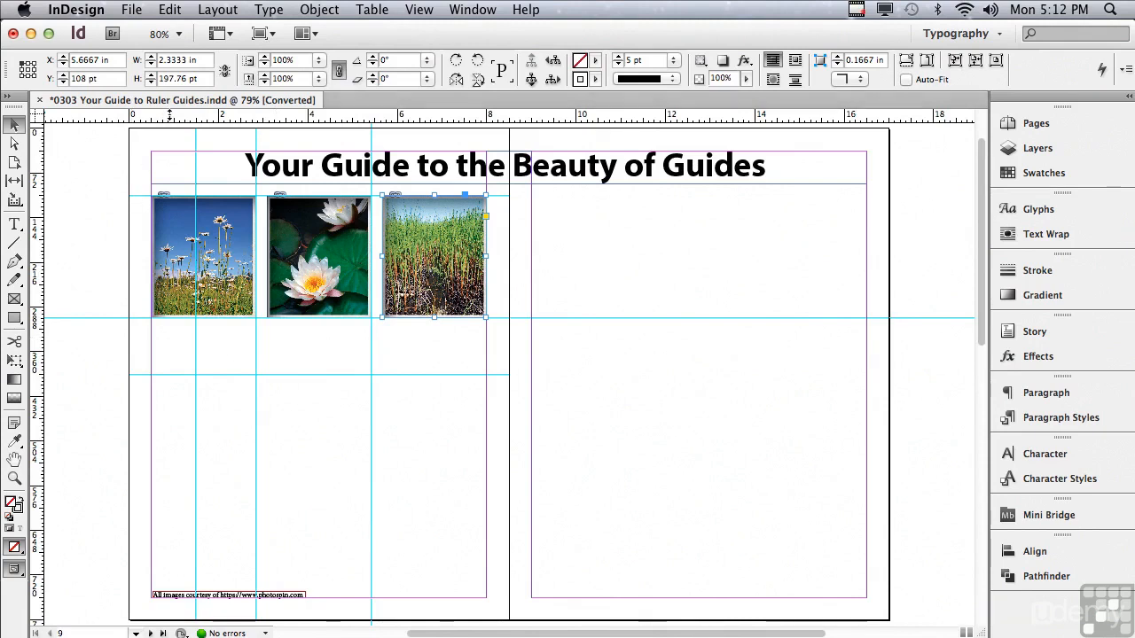
drag(187, 113, 188, 469)
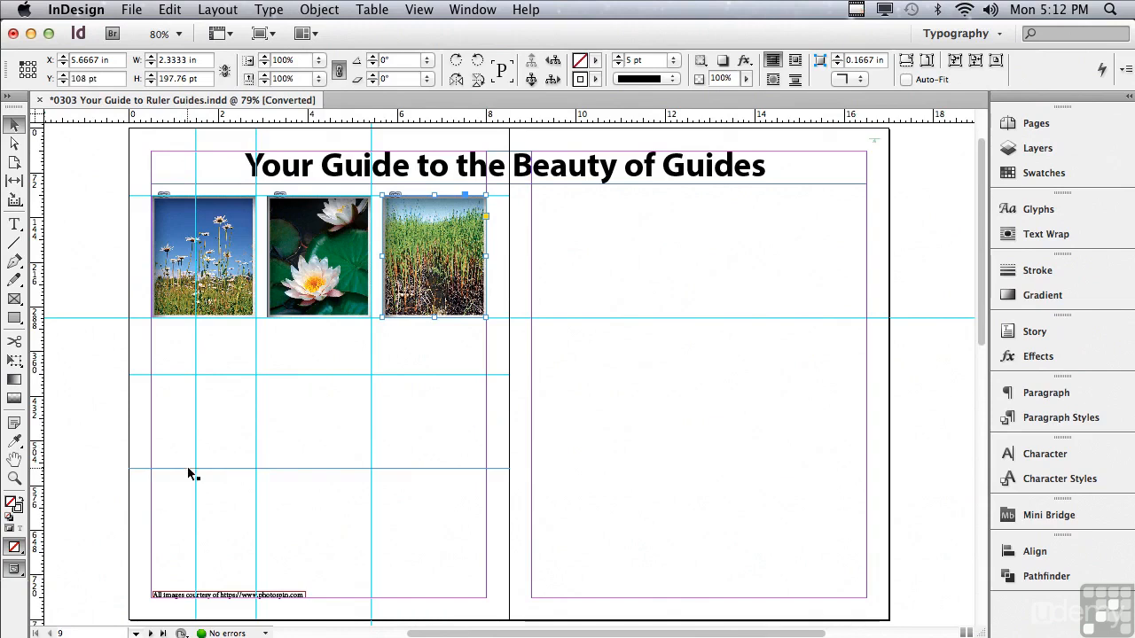
click(434, 467)
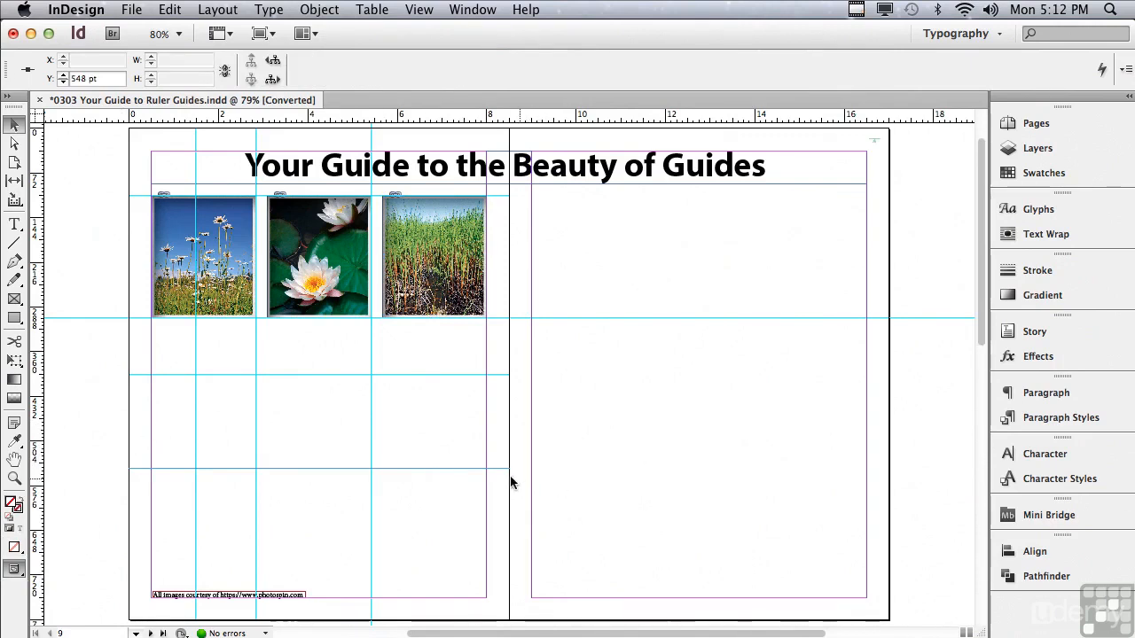
Step: Replace the left-page guide along the photos' upper edges with a horizontal guide spanning the whole spread at Y 108 pt
click(138, 197)
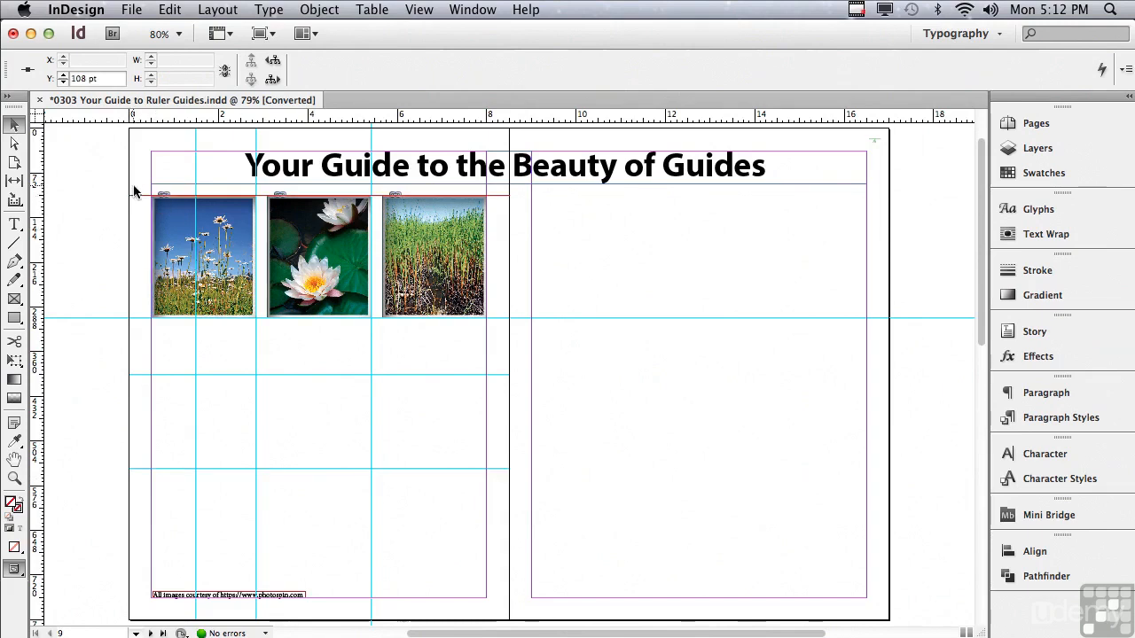
drag(86, 167, 84, 213)
drag(101, 174, 109, 231)
click(105, 226)
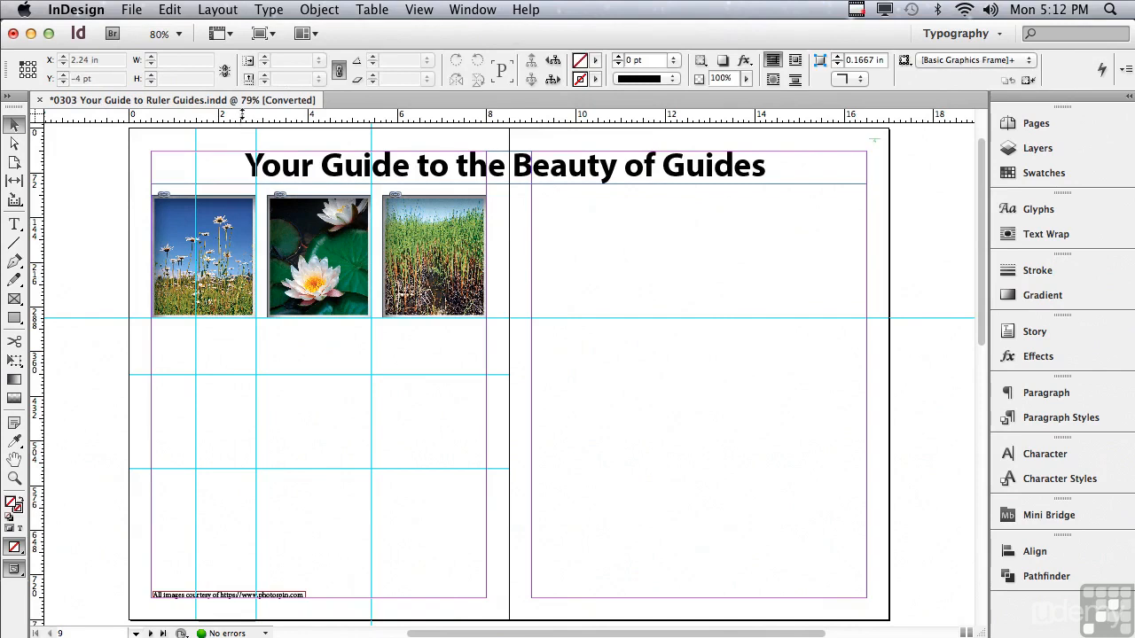
drag(242, 116, 248, 197)
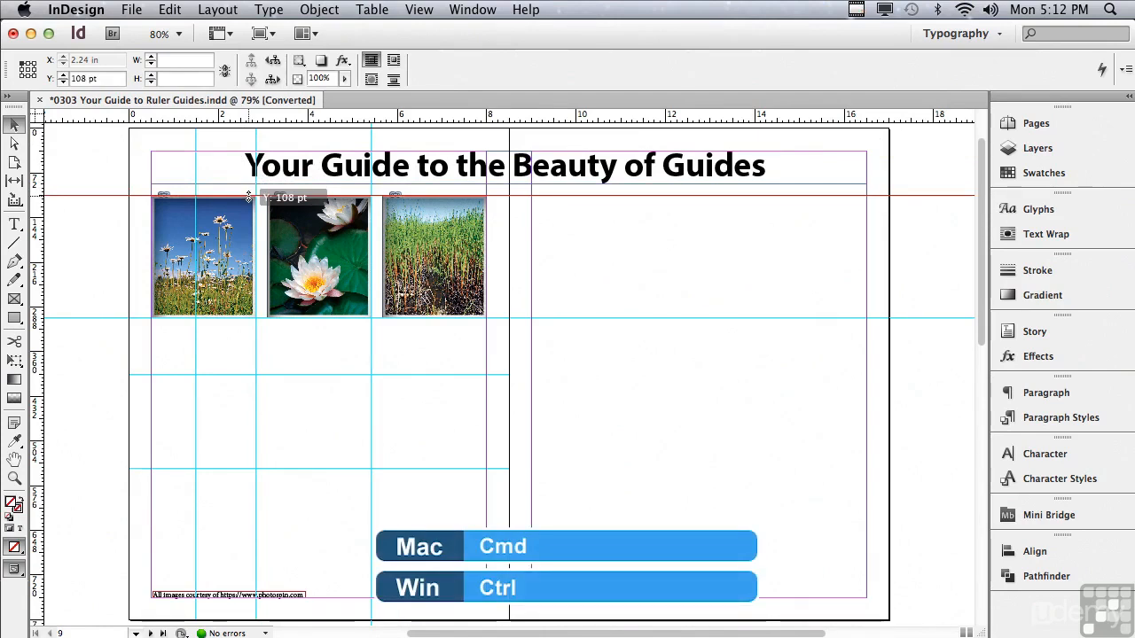
drag(249, 197, 250, 200)
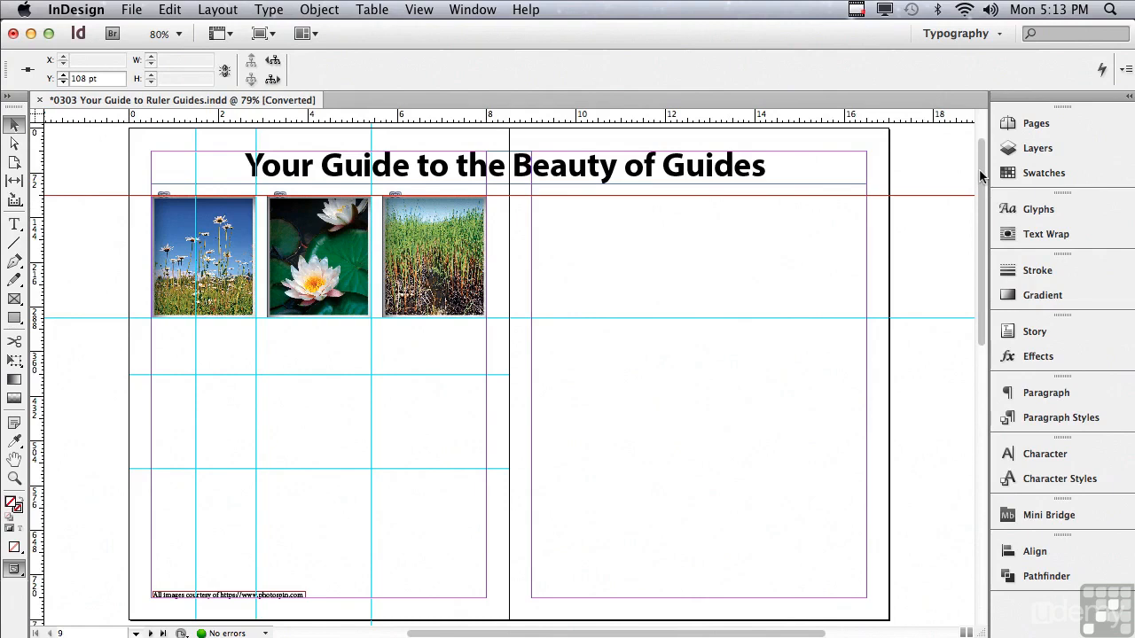
Step: On the page 11 spread, distribute the right page's vertical guides evenly between the margins, with Use Spacing turned off
scroll(979, 175, down, 1)
drag(979, 170, 910, 403)
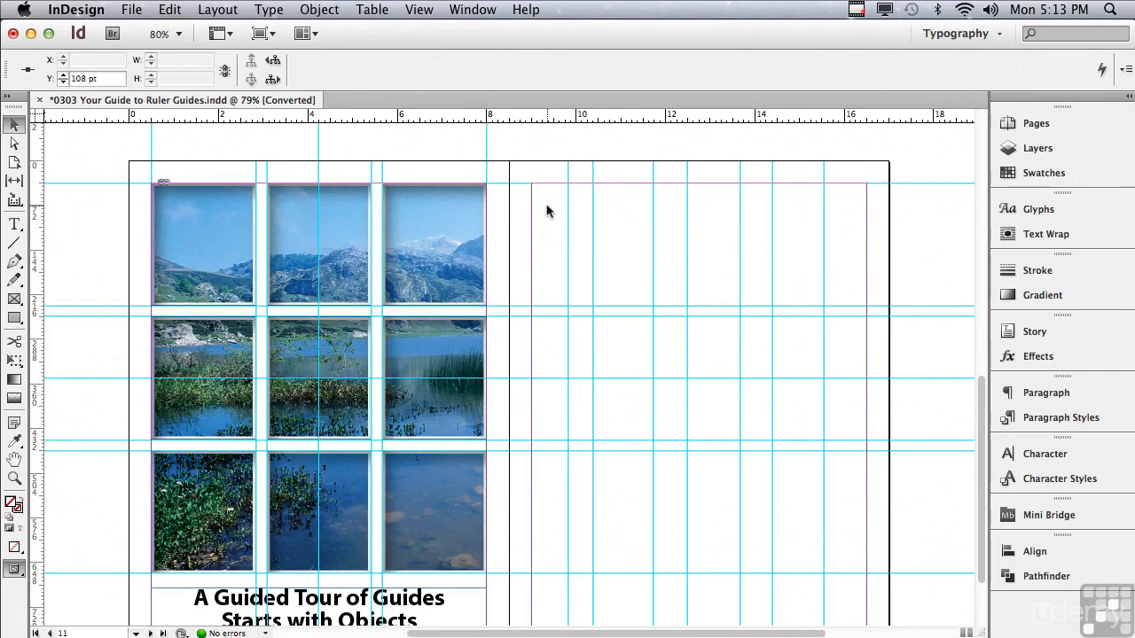
drag(548, 202, 845, 244)
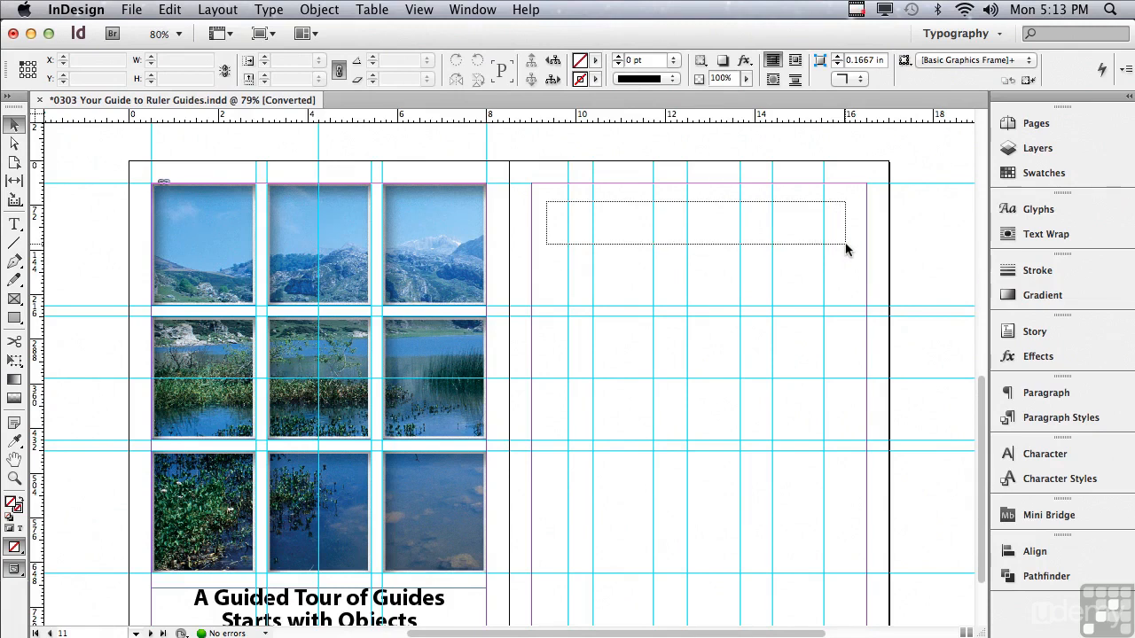
drag(845, 249, 845, 249)
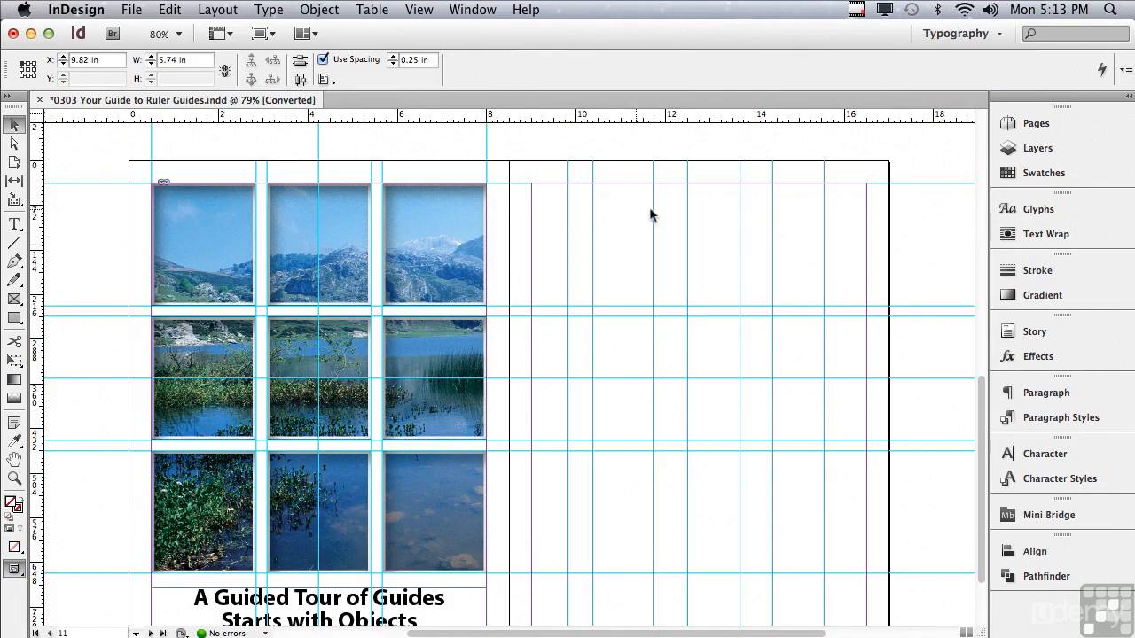
click(323, 59)
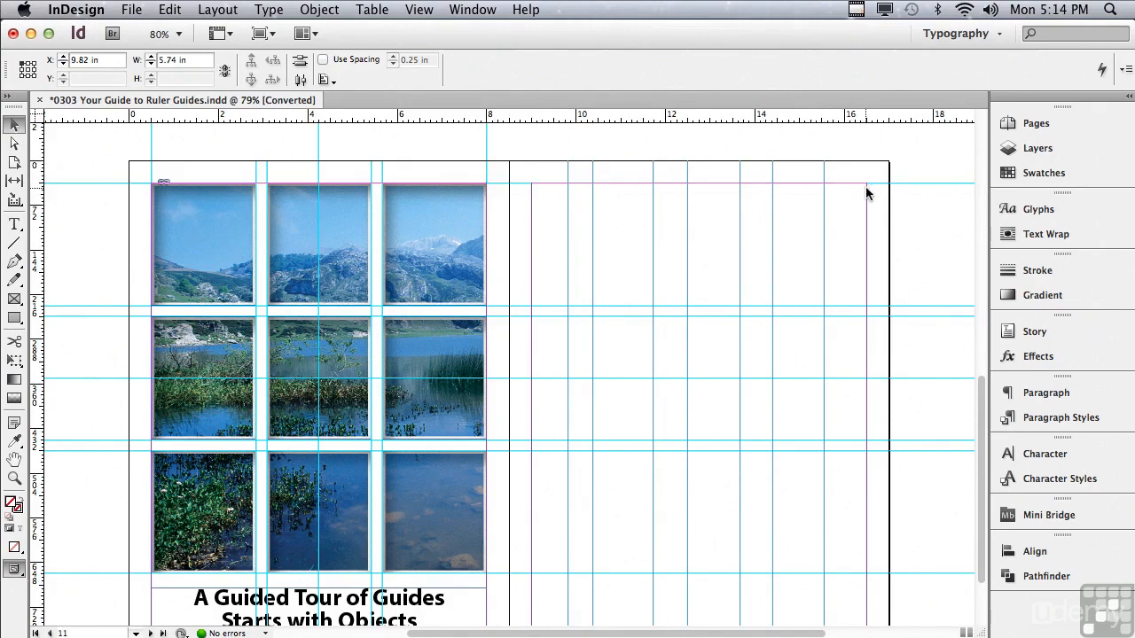
click(321, 81)
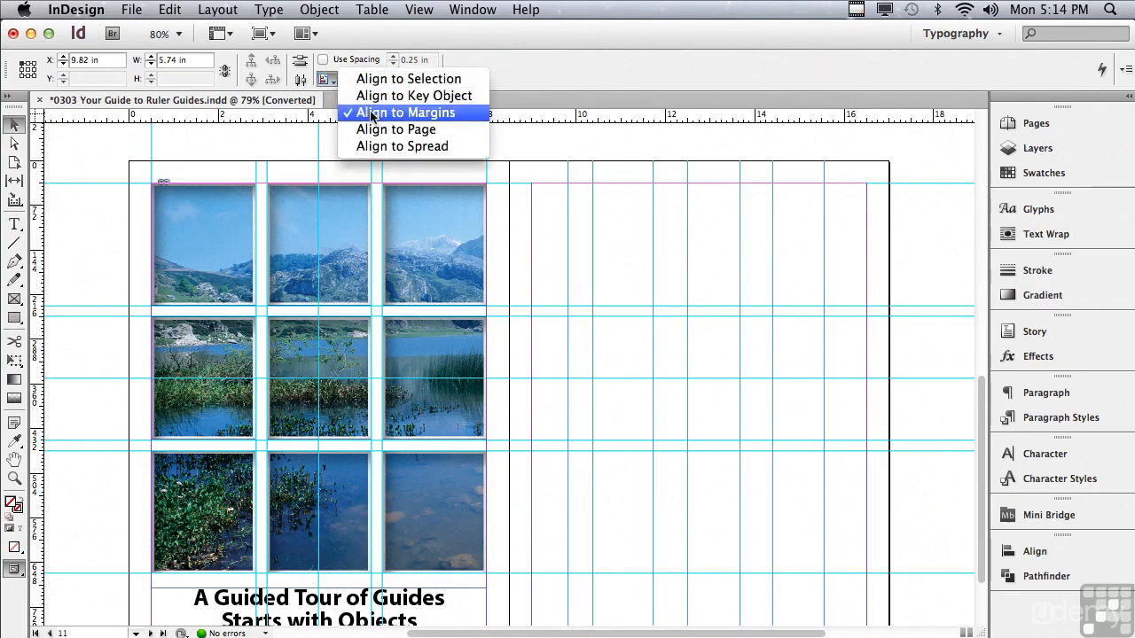
click(372, 116)
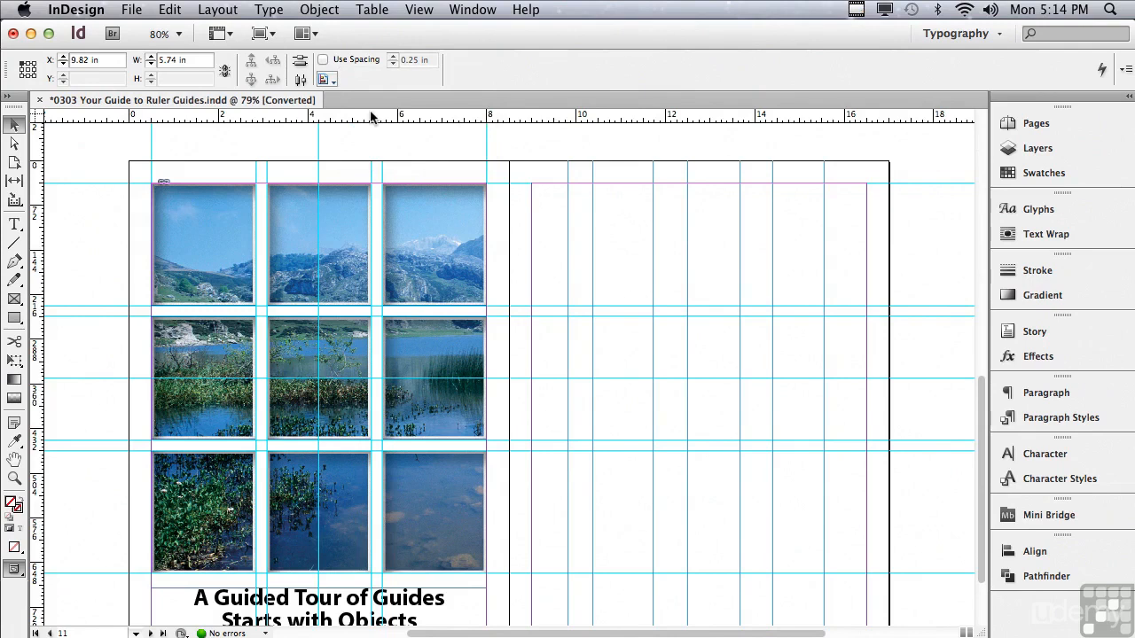
click(299, 81)
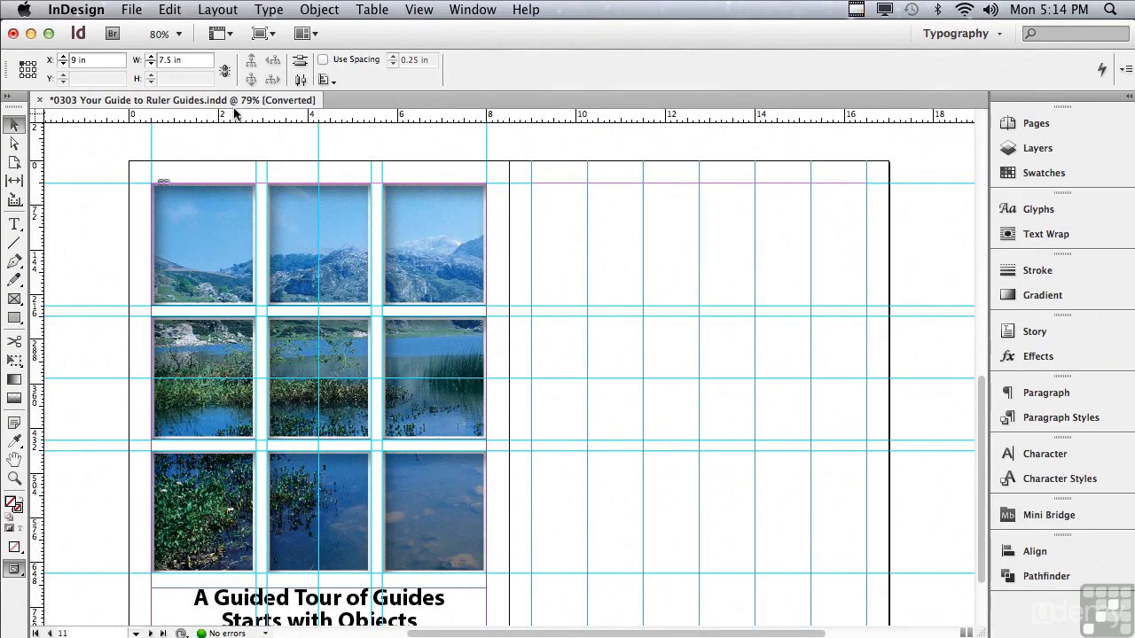
Step: Halve the selected guide group's width to 3.75 in and set its X position to 10 in
text(/2)
key(Return)
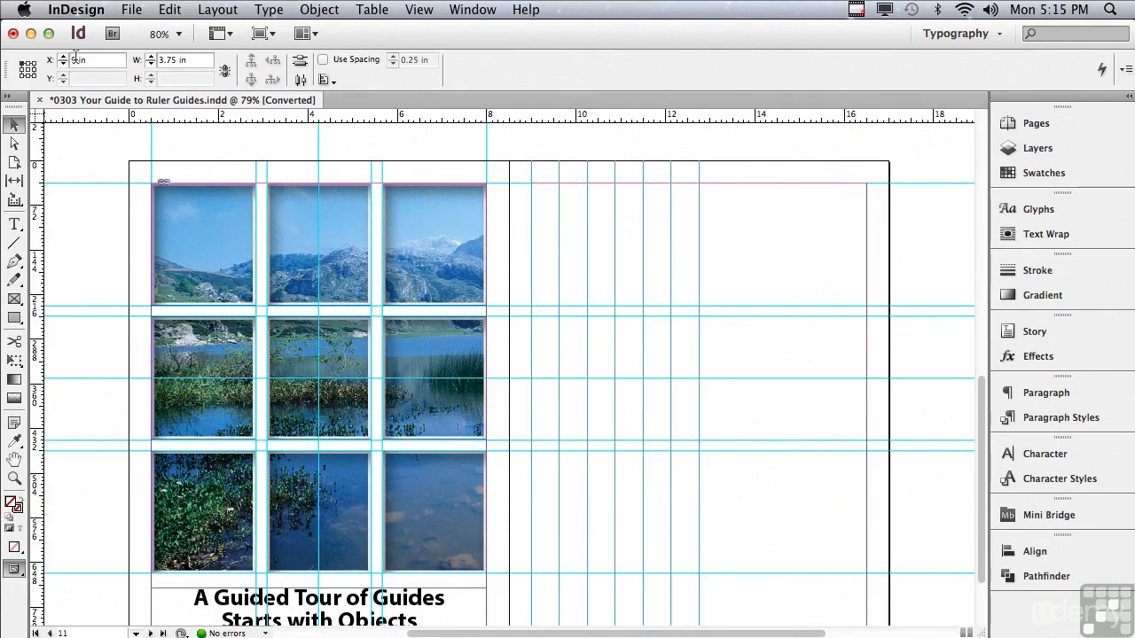
drag(77, 61, 69, 60)
text(10)
drag(81, 61, 65, 65)
key(Return)
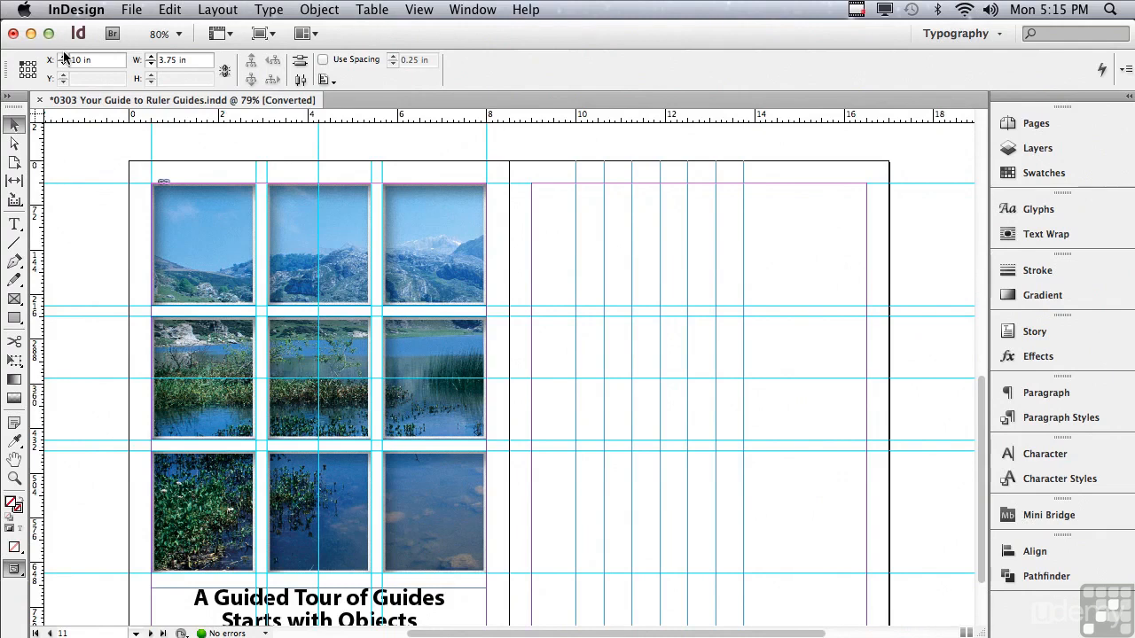
Step: Try moving the photo grid and its caption to about X 1 in, Y 48.6 pt, undo the move and deselect everything
drag(95, 137, 494, 627)
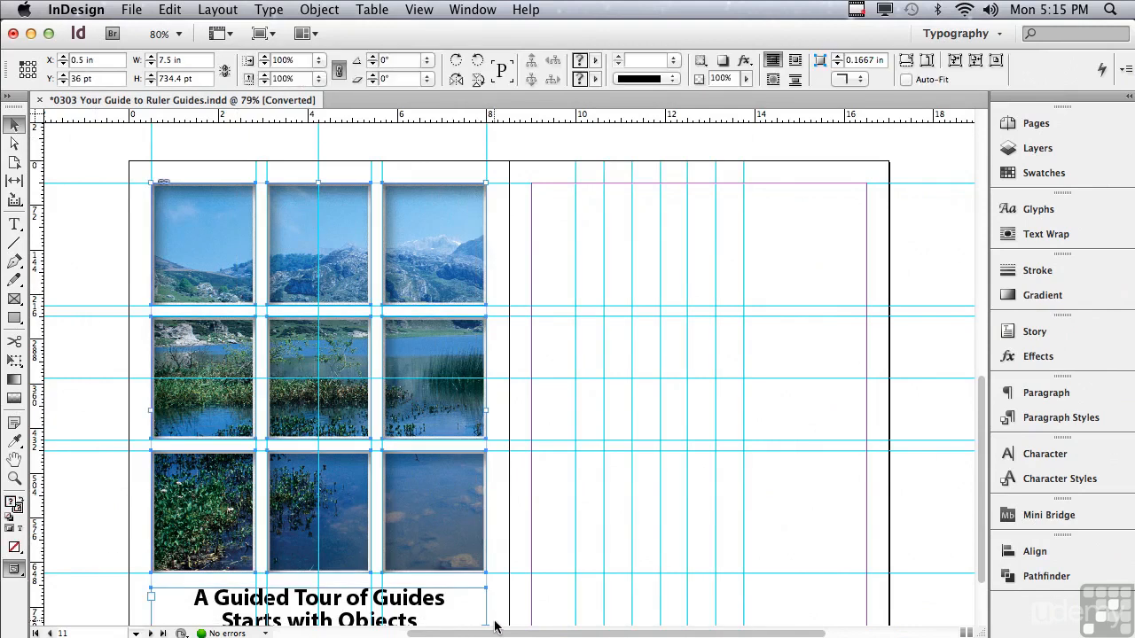
drag(109, 153, 497, 614)
drag(173, 194, 195, 202)
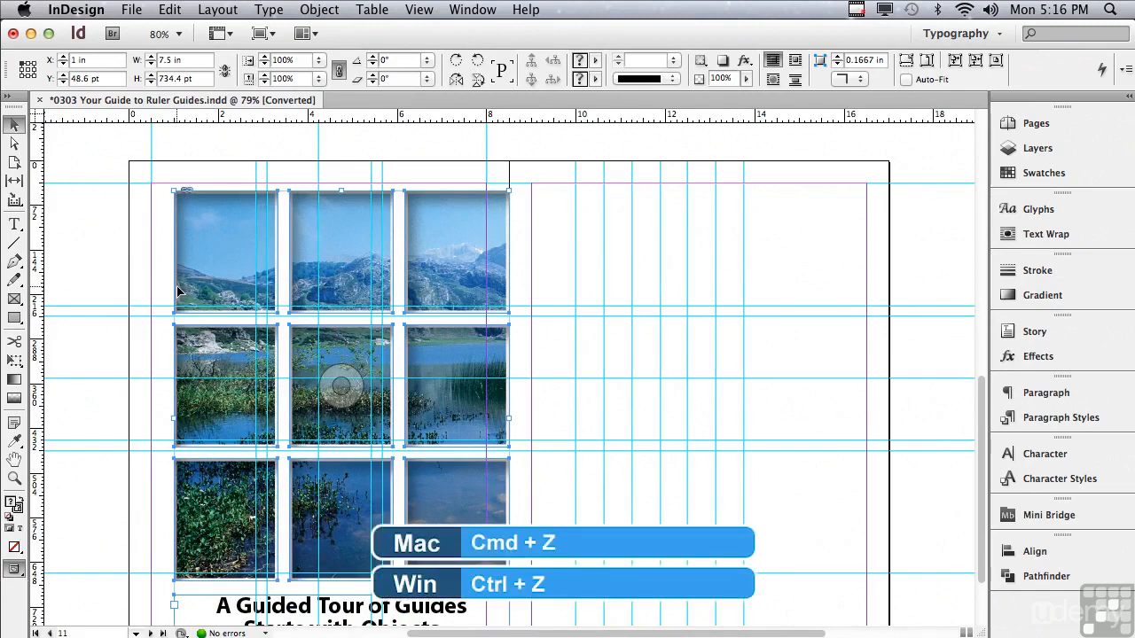
key(super+z)
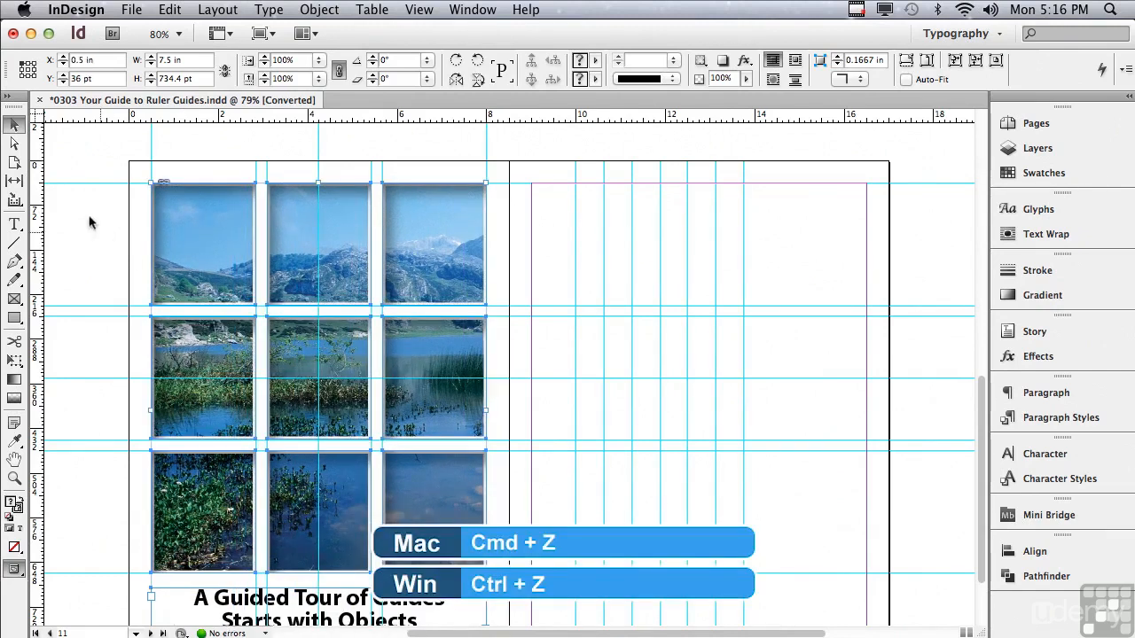
click(65, 168)
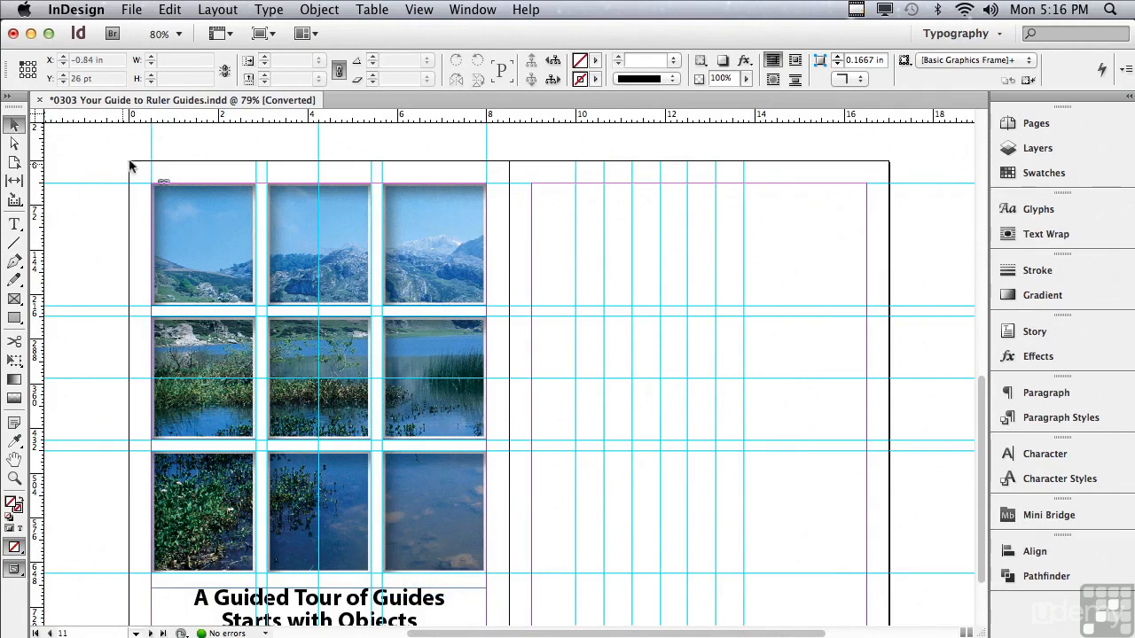
Step: Select the spread's vertical guides as a group, deselect them, and delete all guides on the spread
drag(112, 132, 751, 180)
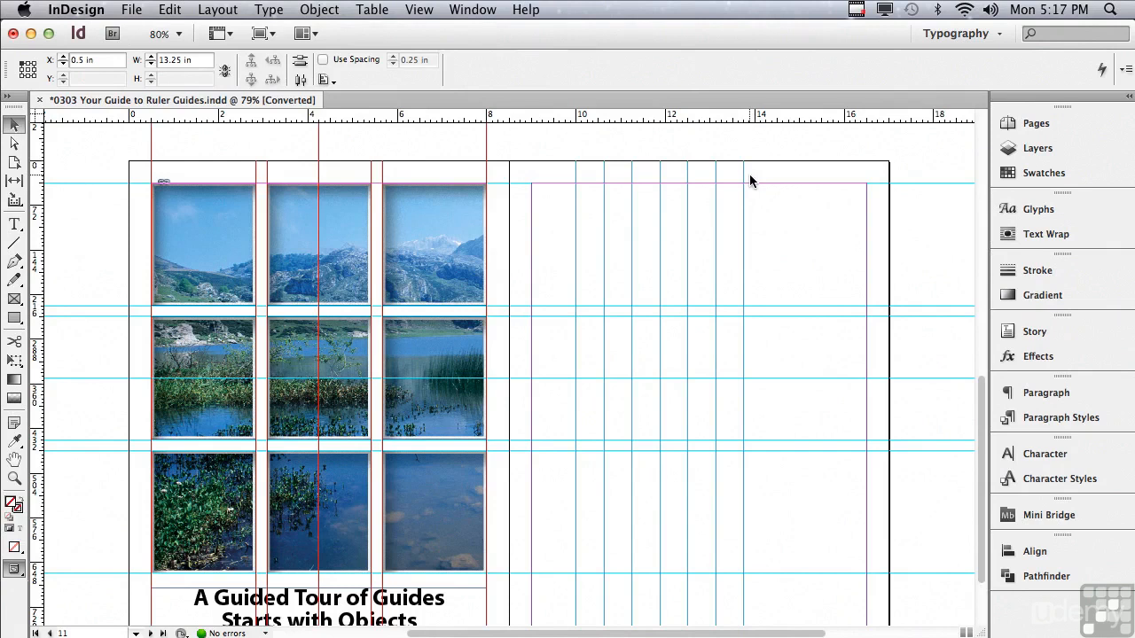
click(586, 157)
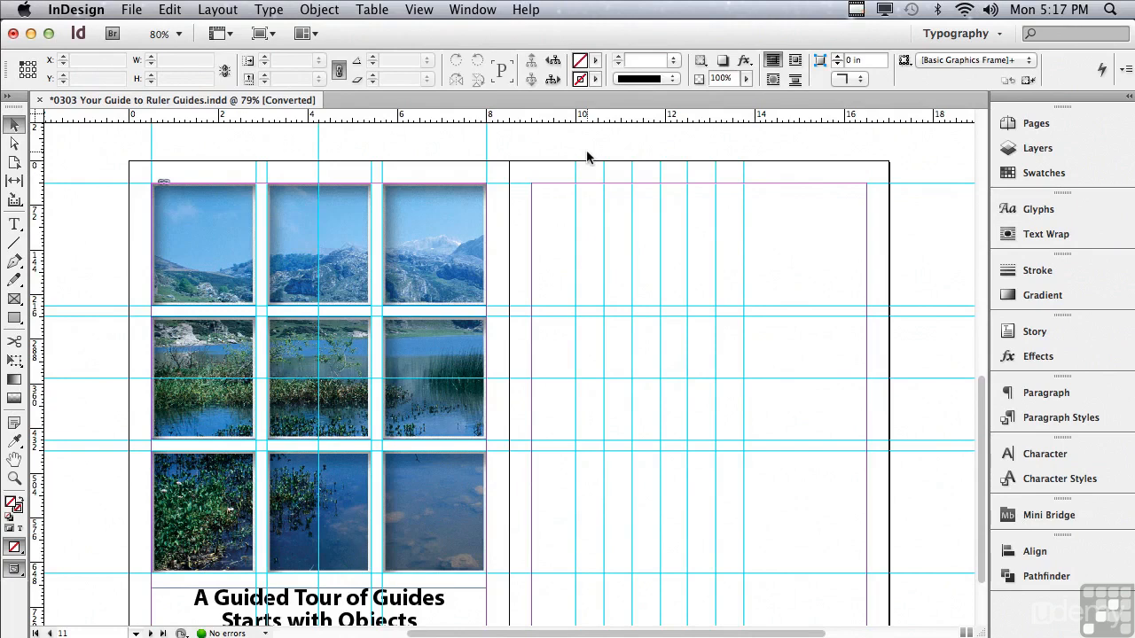
right_click(528, 122)
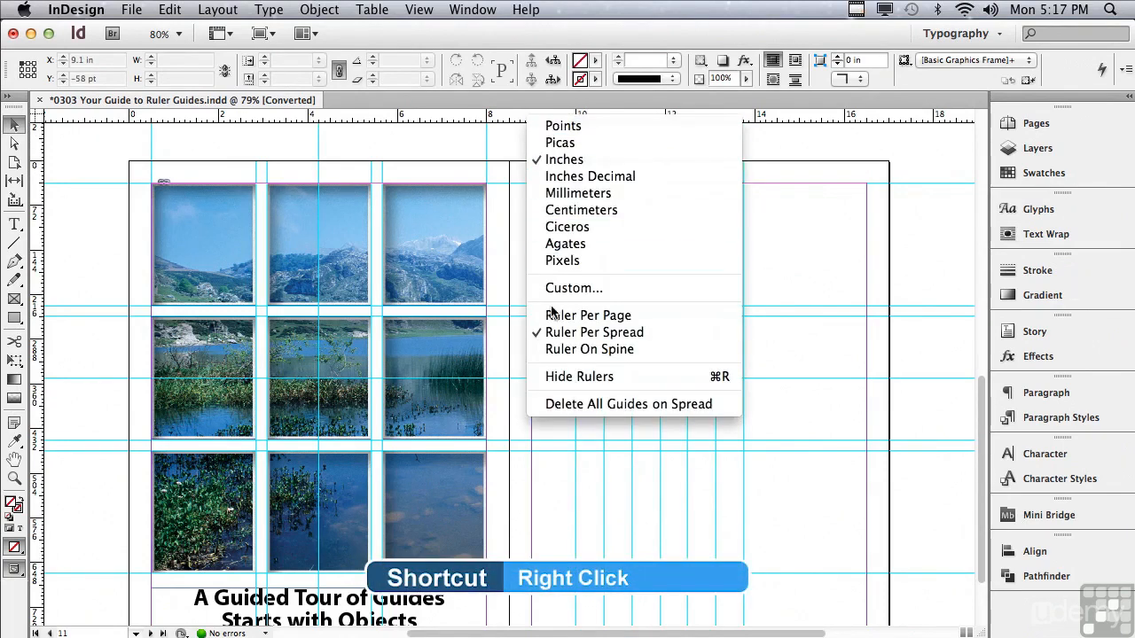
click(550, 405)
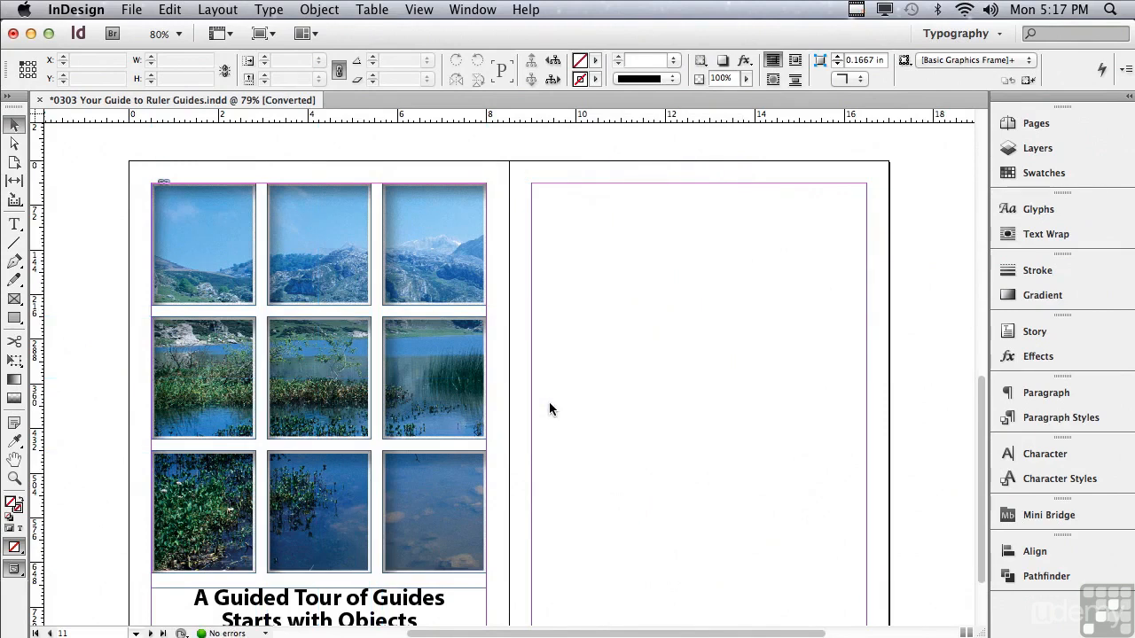
Step: Undo the deletion of the spread's guides and deselect everything
key(super+z)
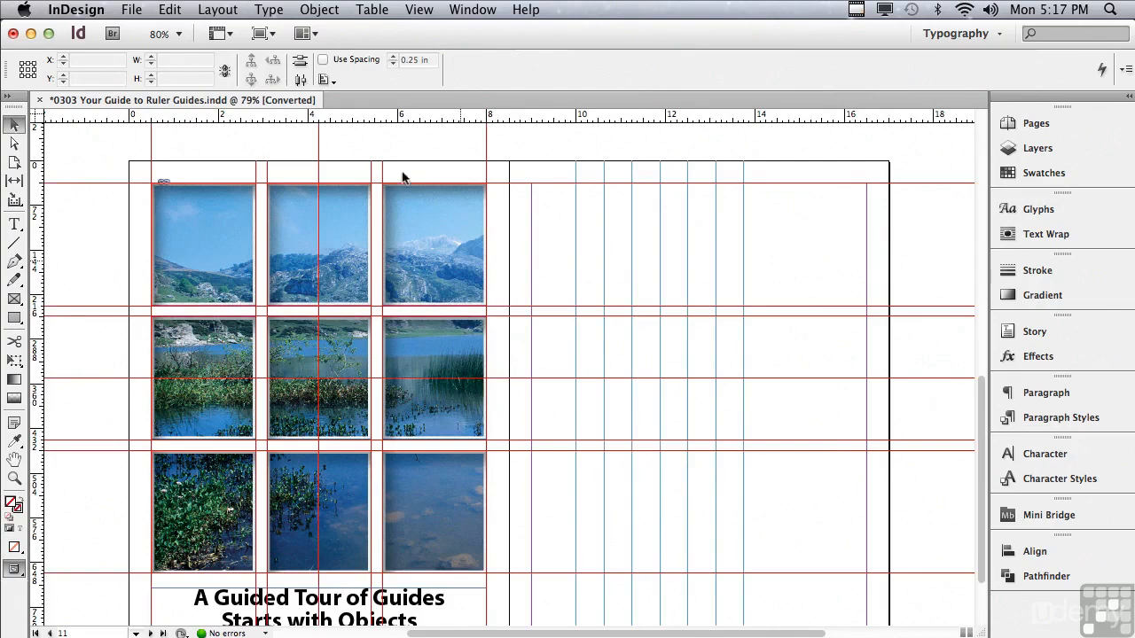
click(382, 151)
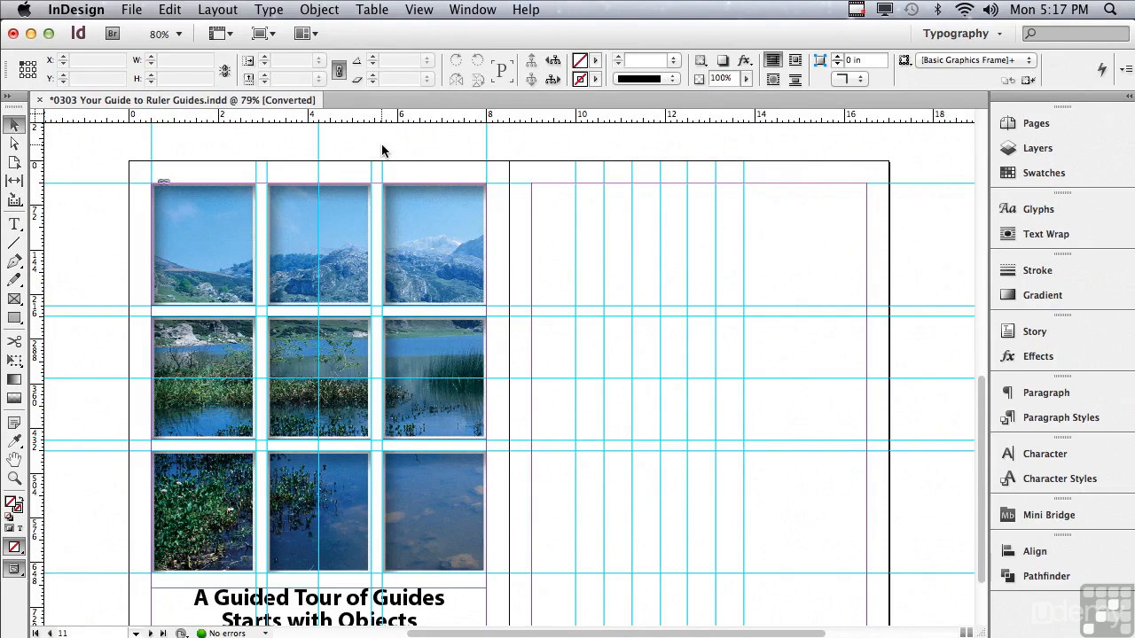
Step: Preview the spread without guides or frame edges, return to Normal mode, and check the available screen modes
key(w)
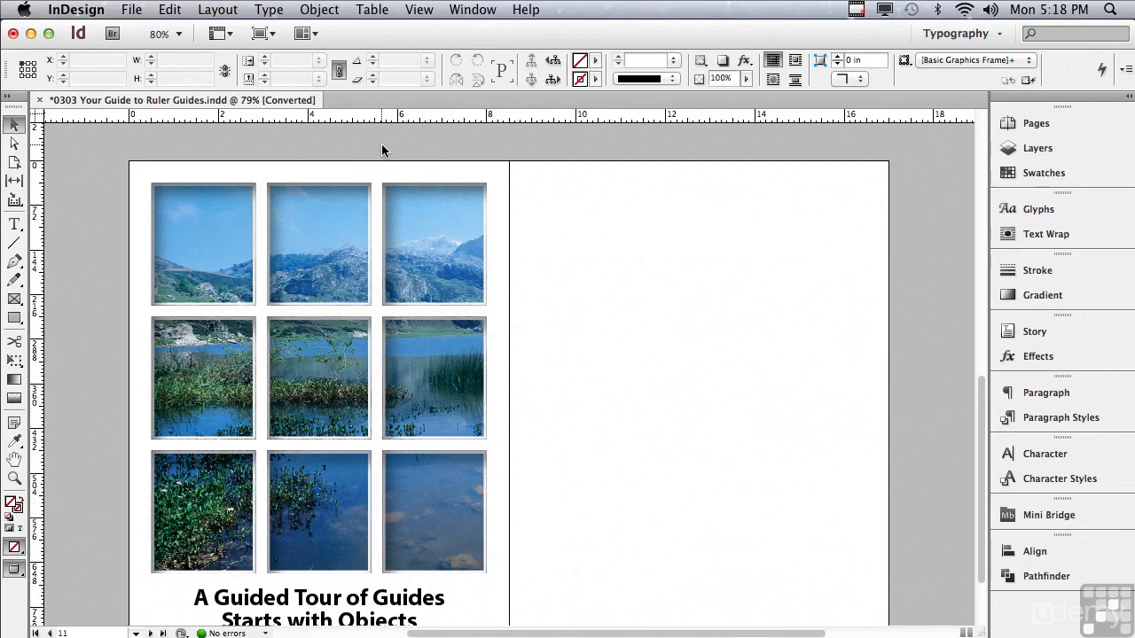
key(w)
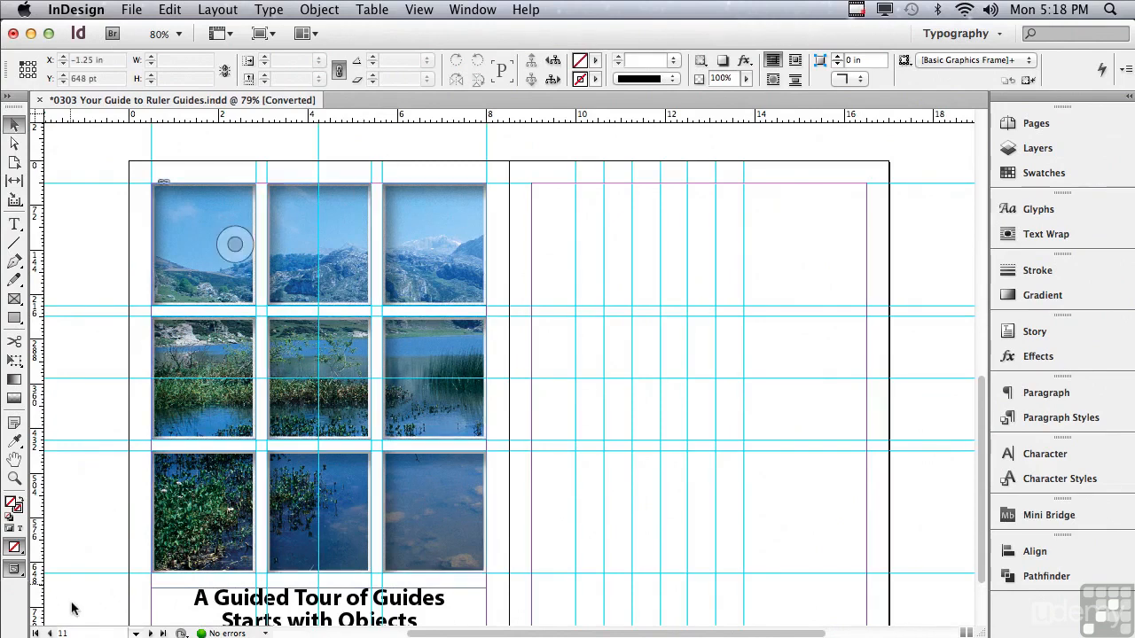
click(15, 575)
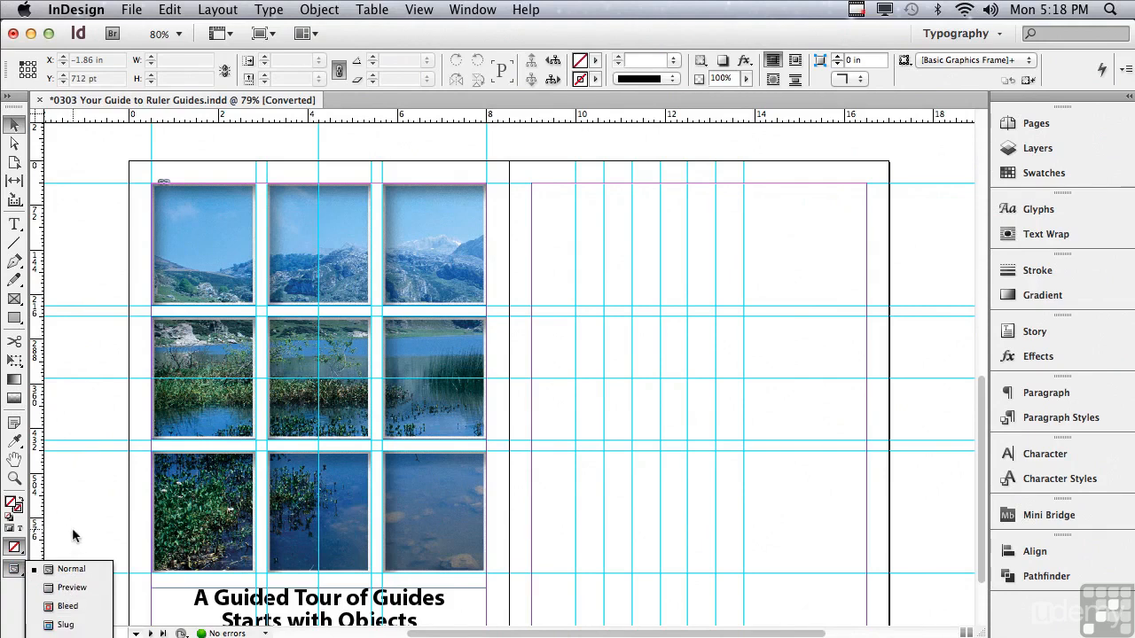
click(343, 94)
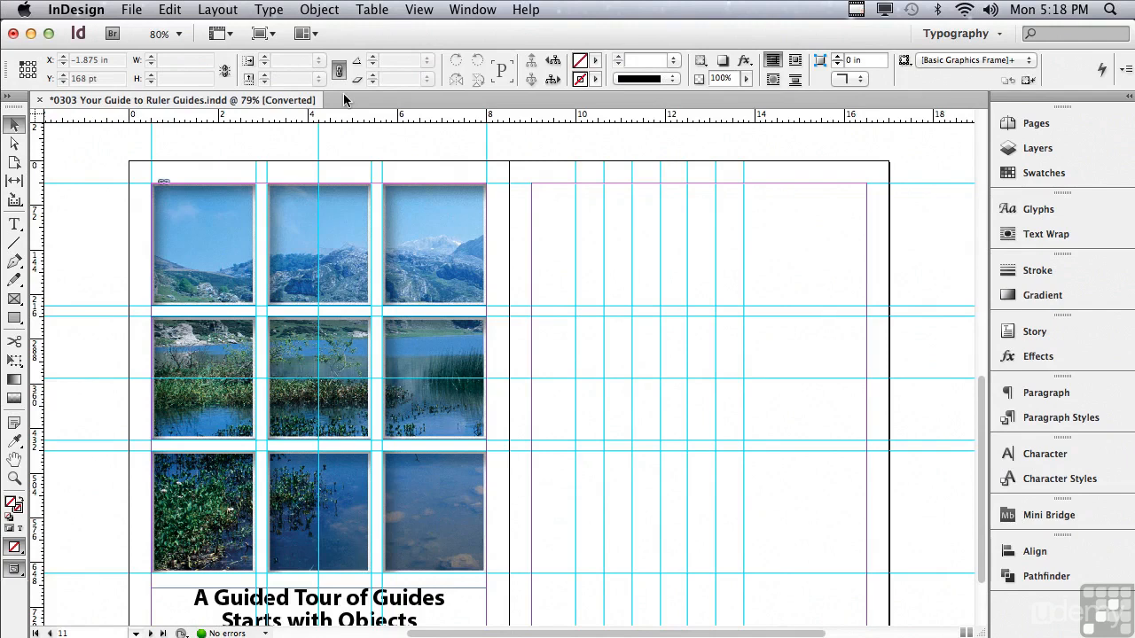
Step: Check the Grids & Guides options, and hide all guides in the layout while keeping frame edges and rulers shown
click(419, 10)
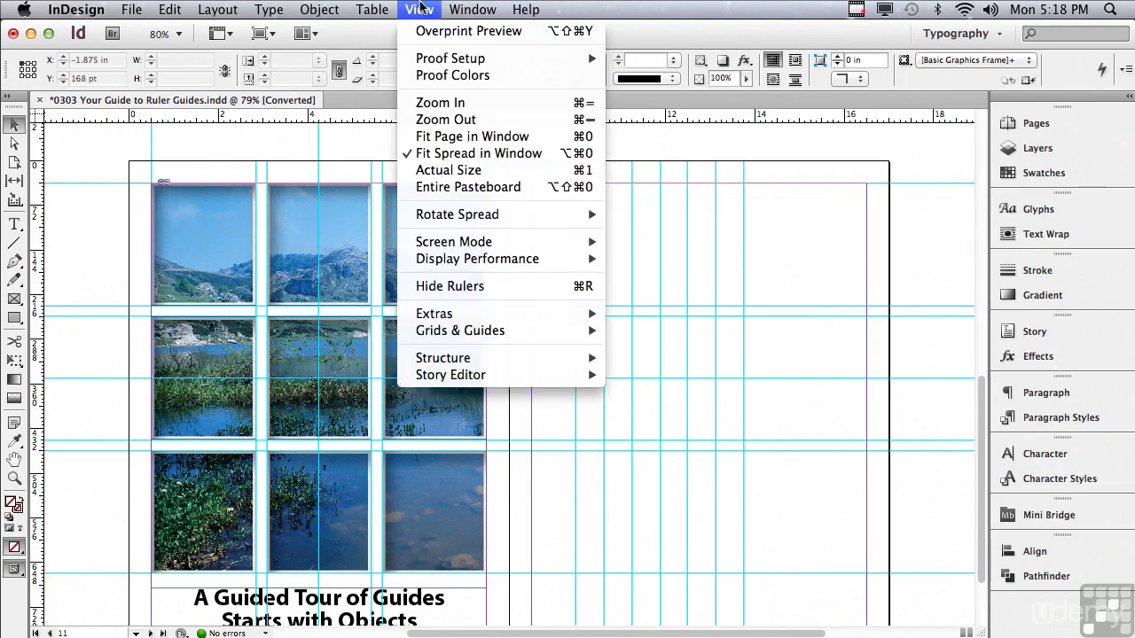
mouse_move(454, 334)
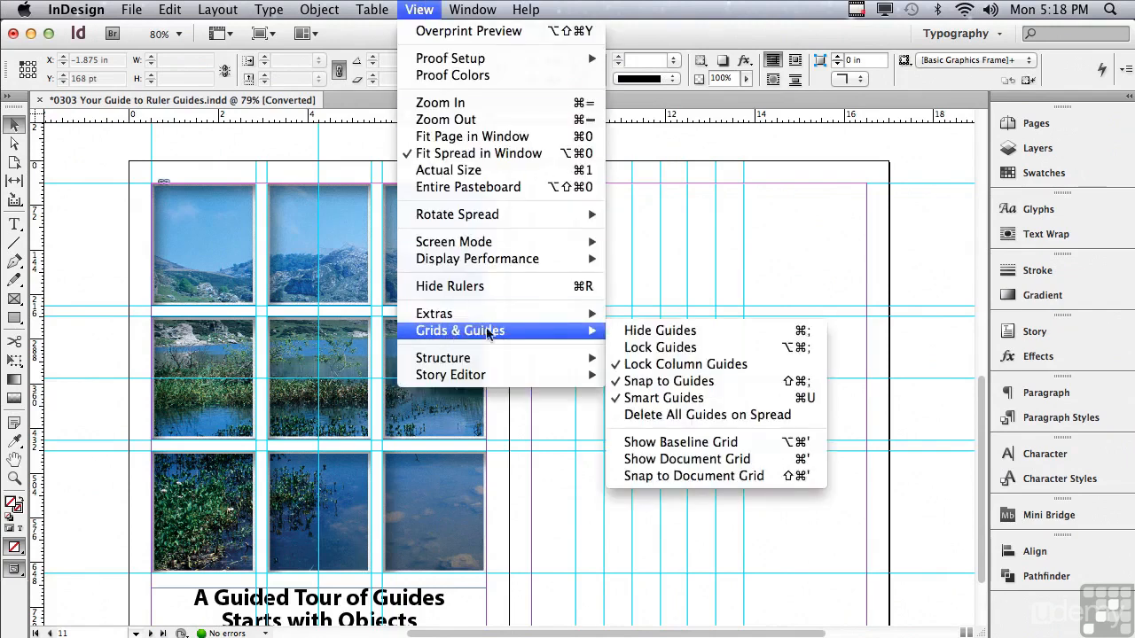
click(234, 242)
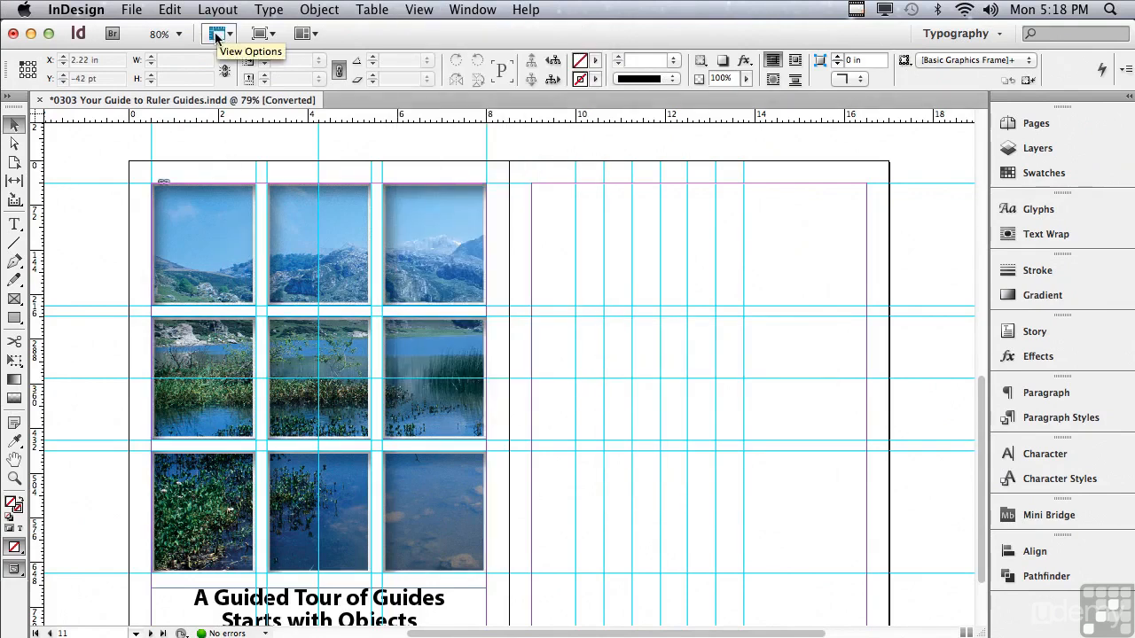
click(215, 37)
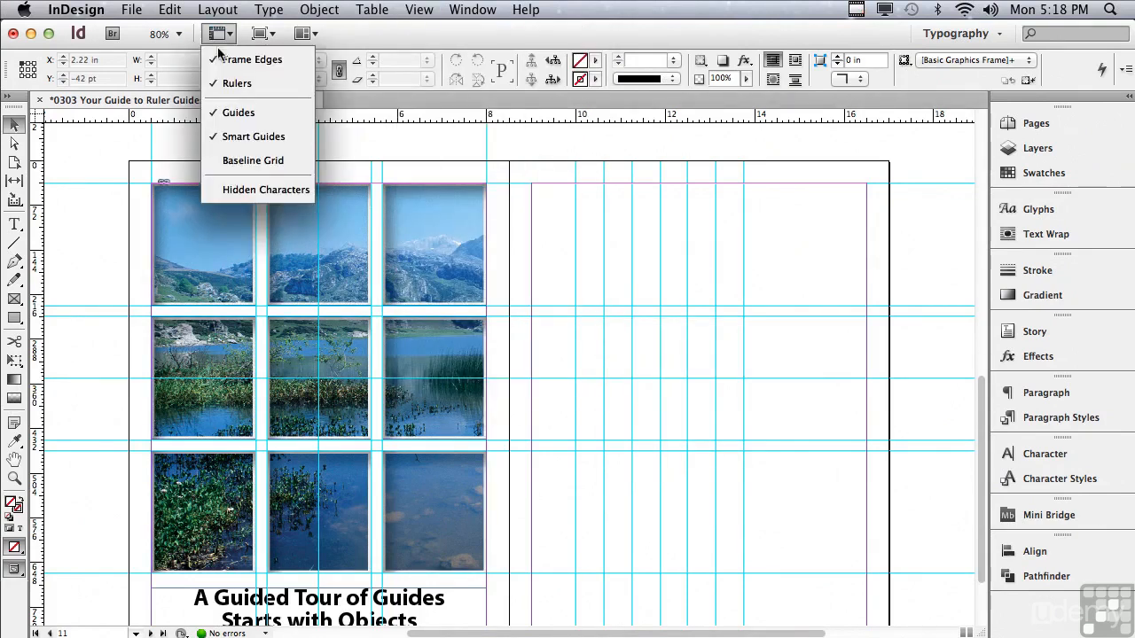
click(244, 114)
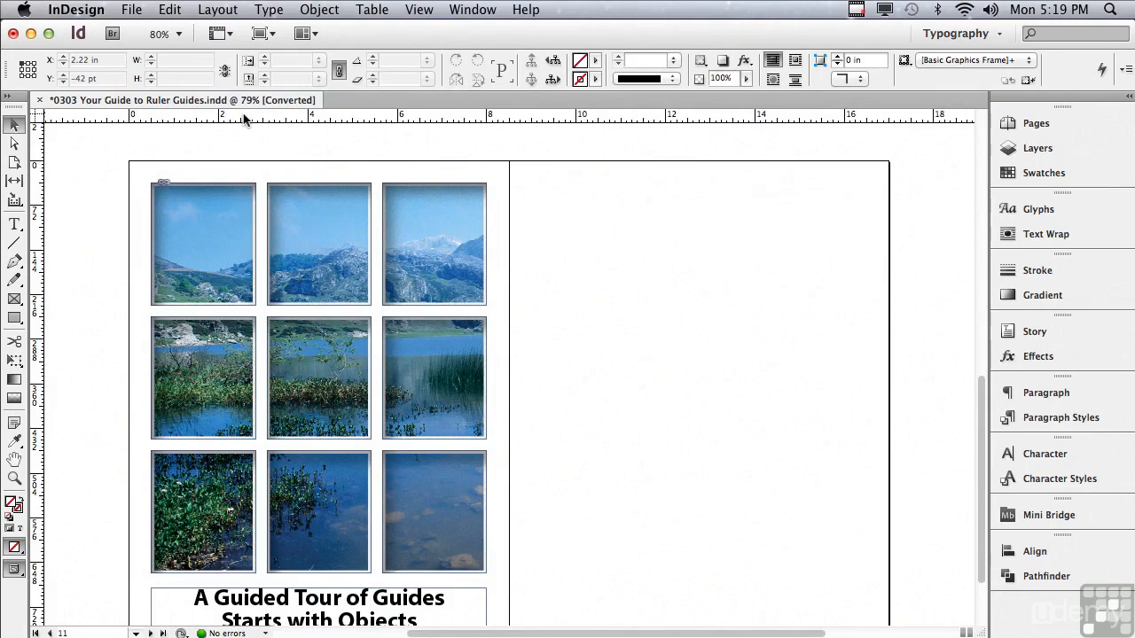
Step: Show the hidden guides in the layout again
click(421, 10)
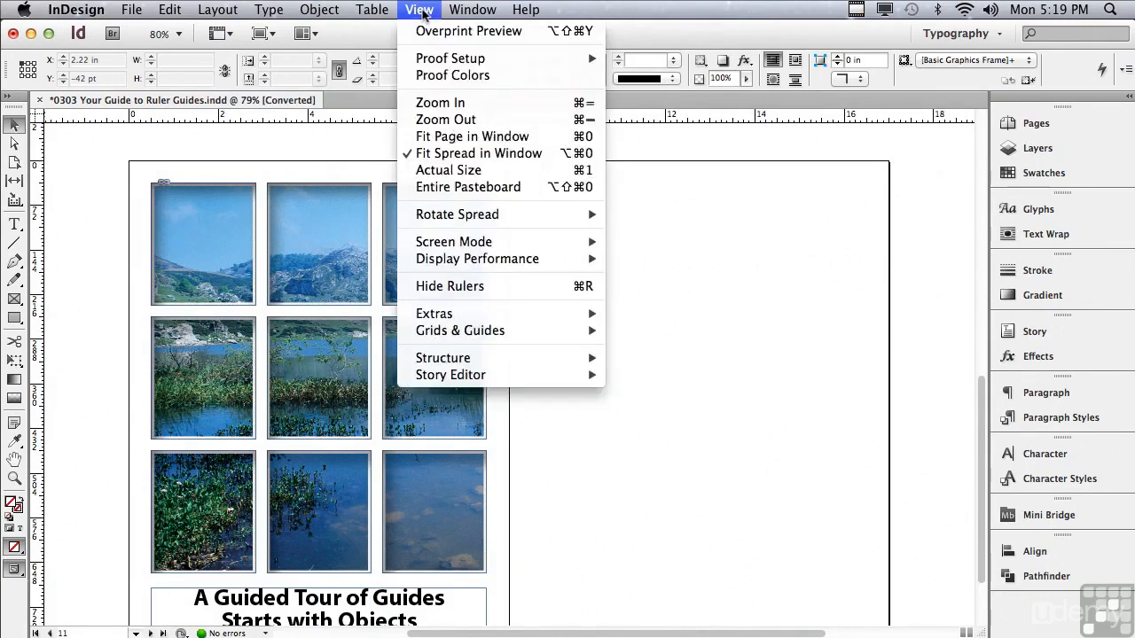
click(421, 10)
click(217, 36)
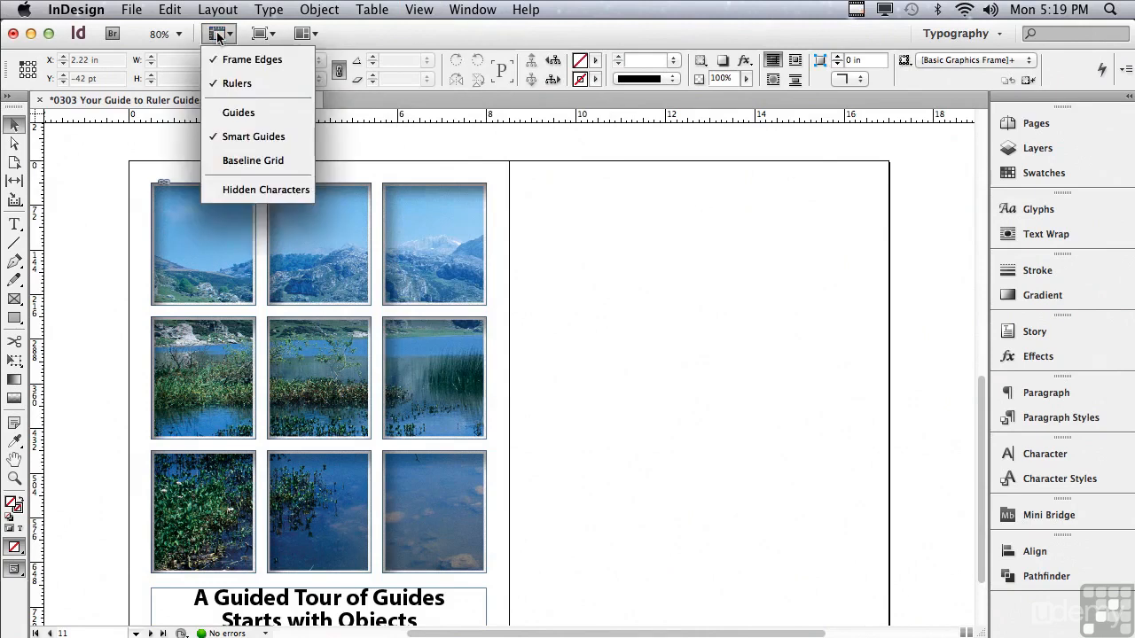
click(237, 114)
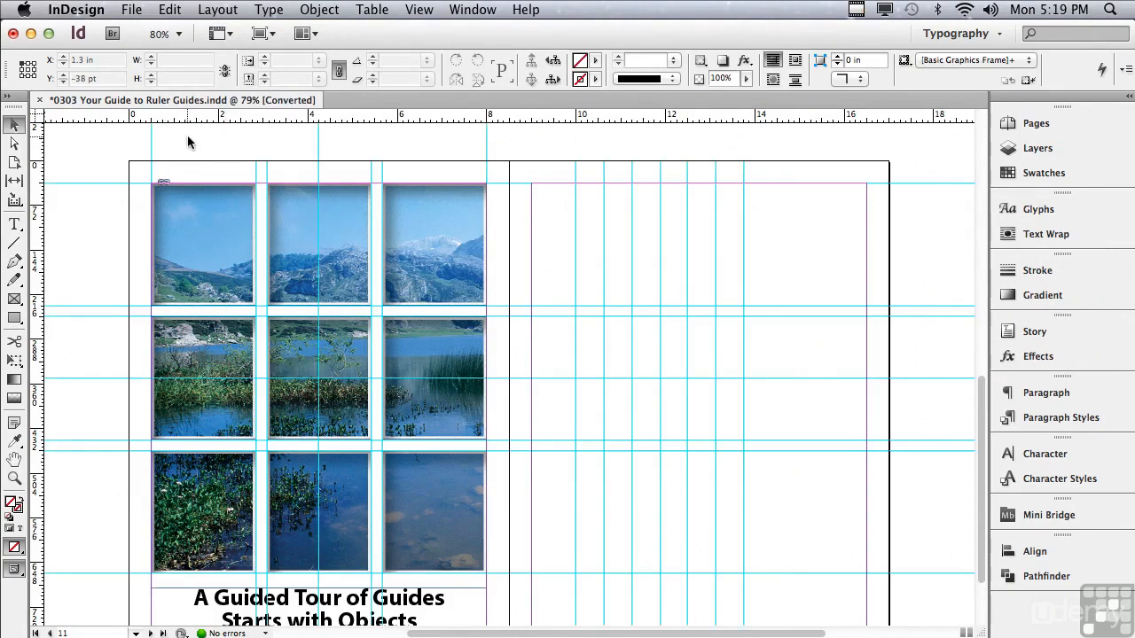